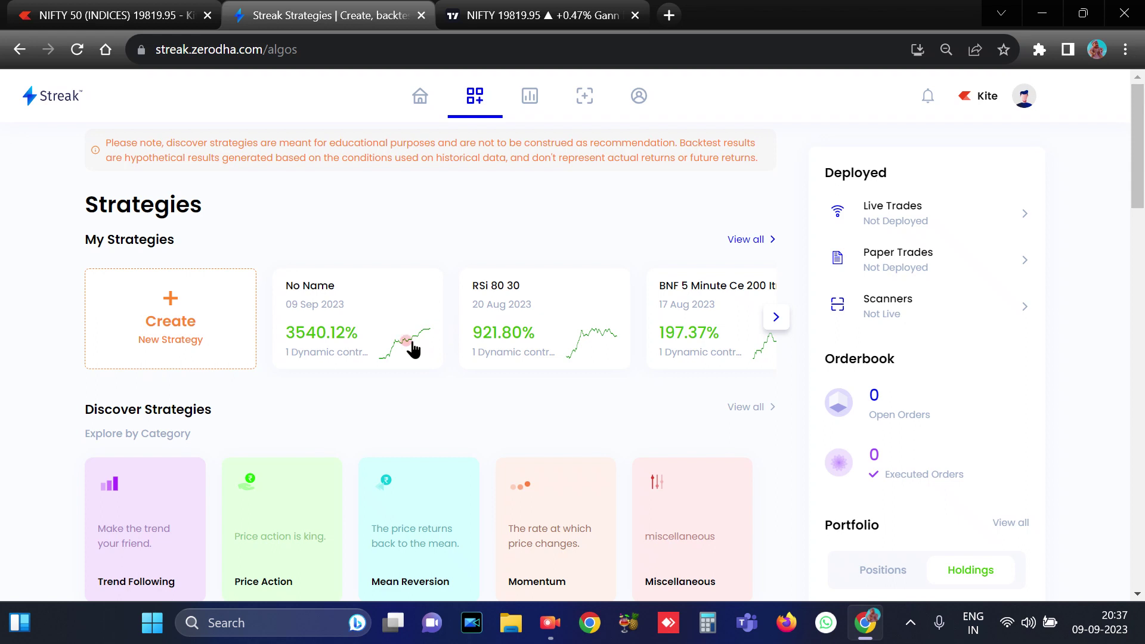
Create a new strategy named "ADX DI".
left_click(119, 336)
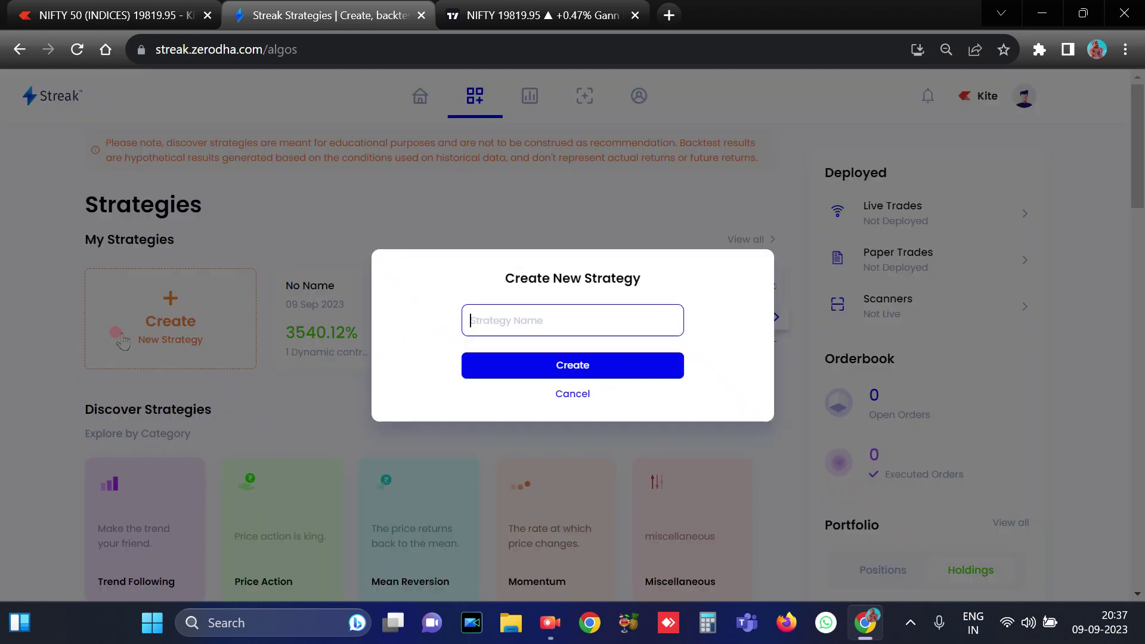
left_click(547, 325)
type("D")
key("BackSpace")
type("ADX DI")
left_click(551, 376)
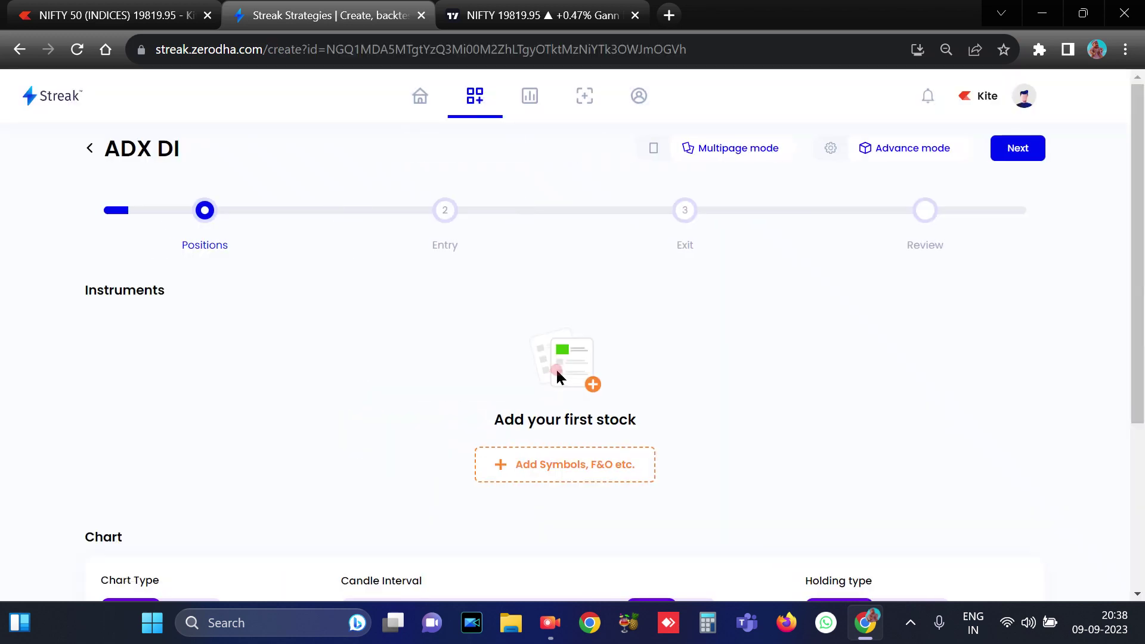
Search the instruments for "nifty 50" and start a dynamic contract on the NIFTY 50 index.
left_click(529, 469)
left_click(863, 94)
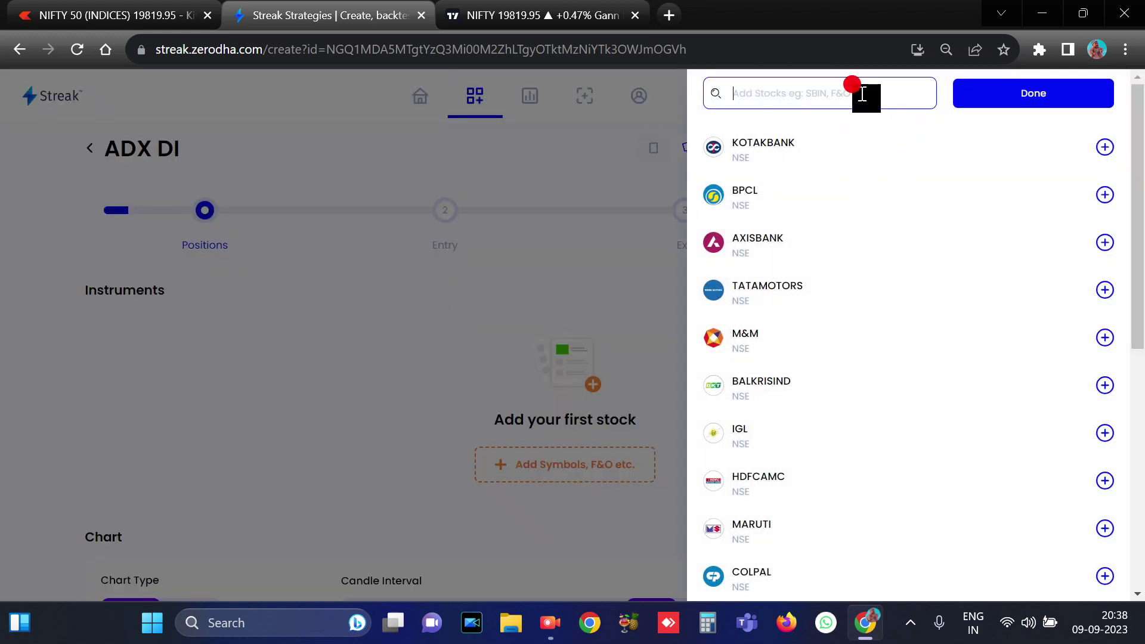
type("nifty")
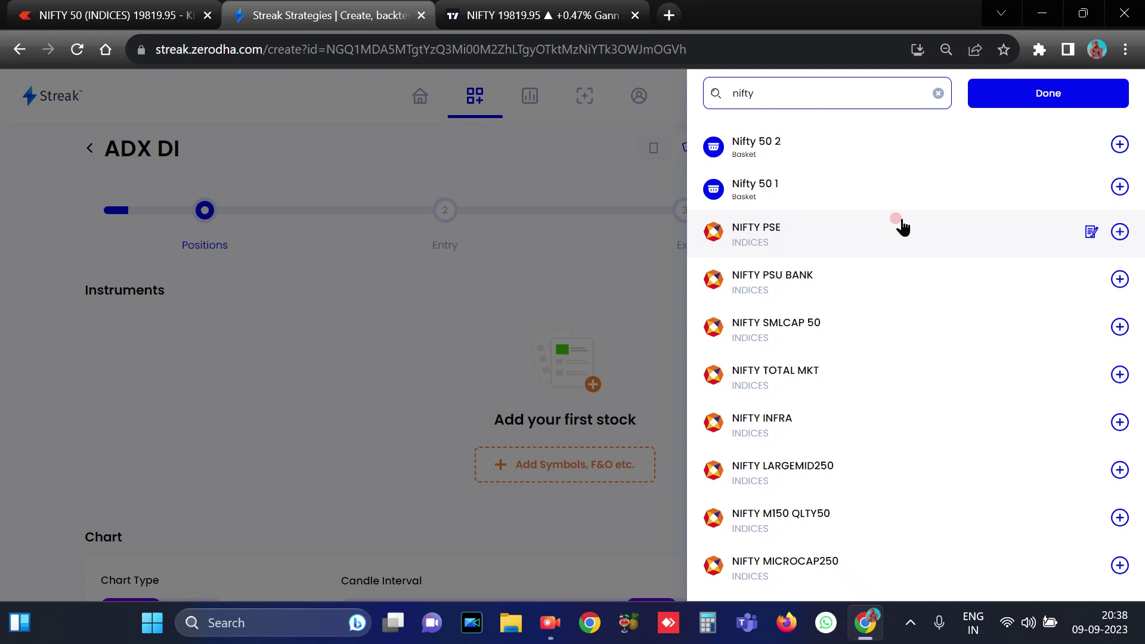
type("50")
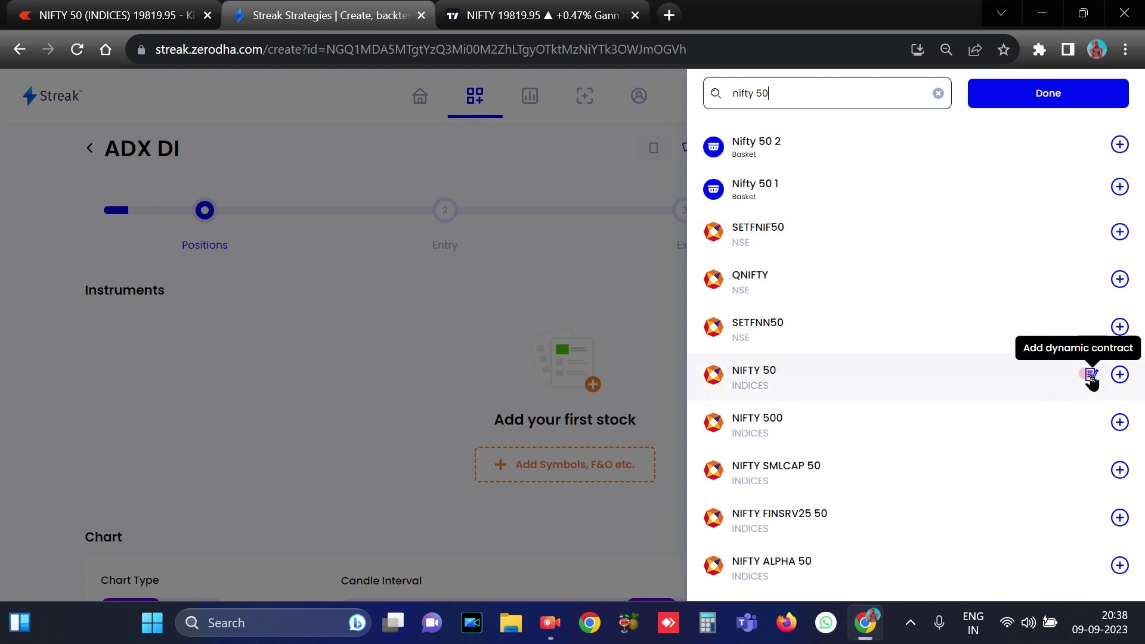
left_click(1091, 375)
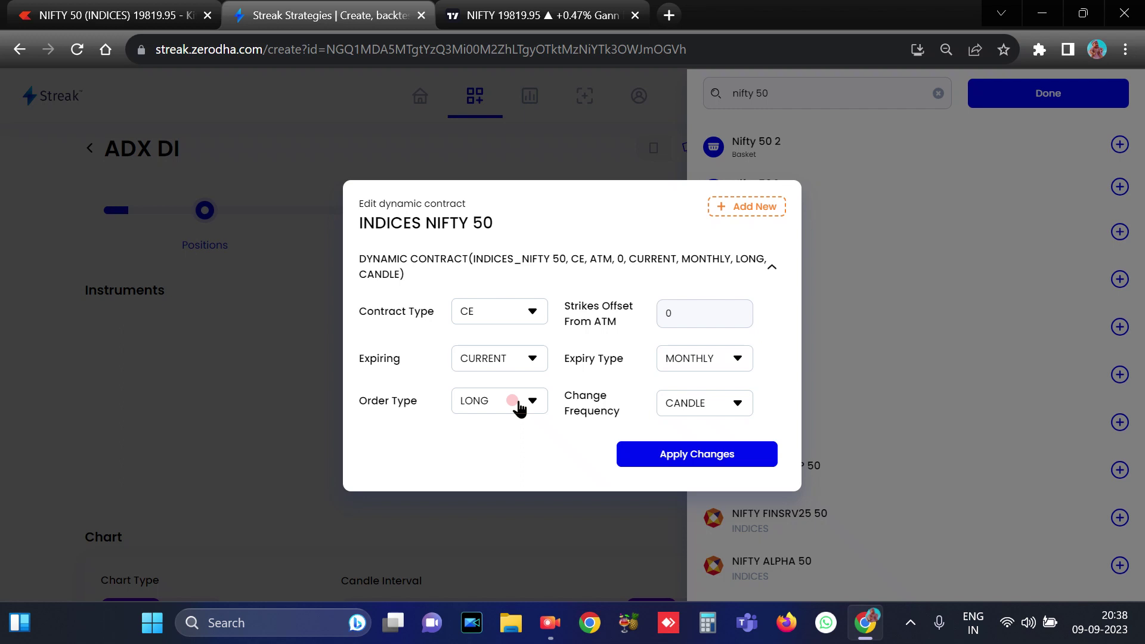
Set the dynamic contract's expiry type to WEEKLY and strikes offset from ATM to -2, and add it to the strategy's instruments.
left_click(710, 358)
left_click(704, 418)
left_click_drag(695, 315, 635, 331)
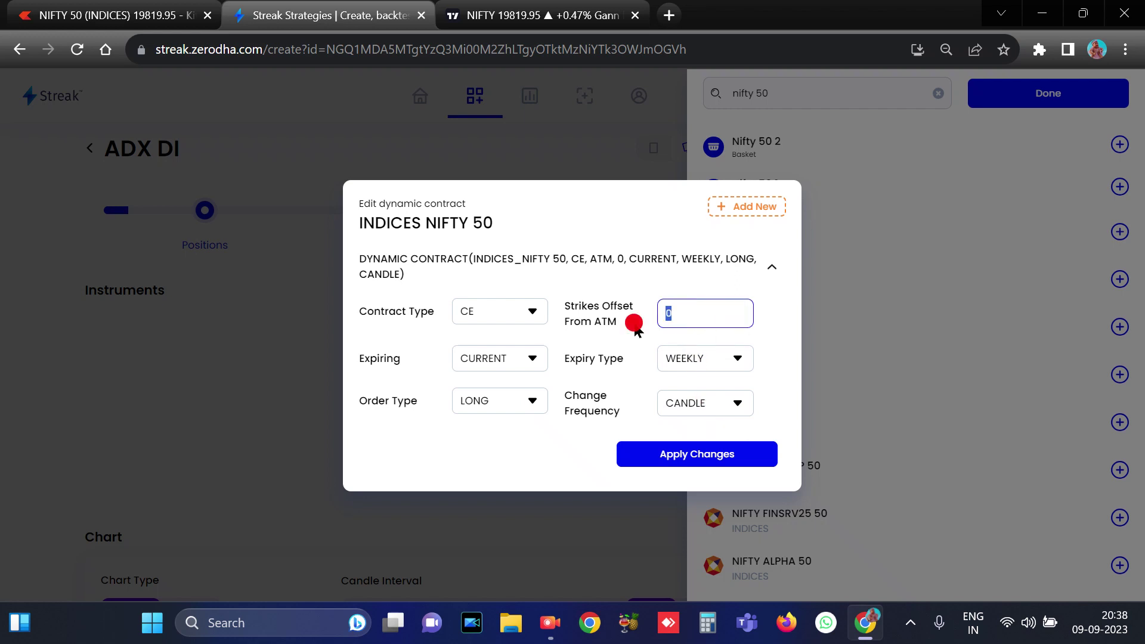
type("-2")
left_click(669, 346)
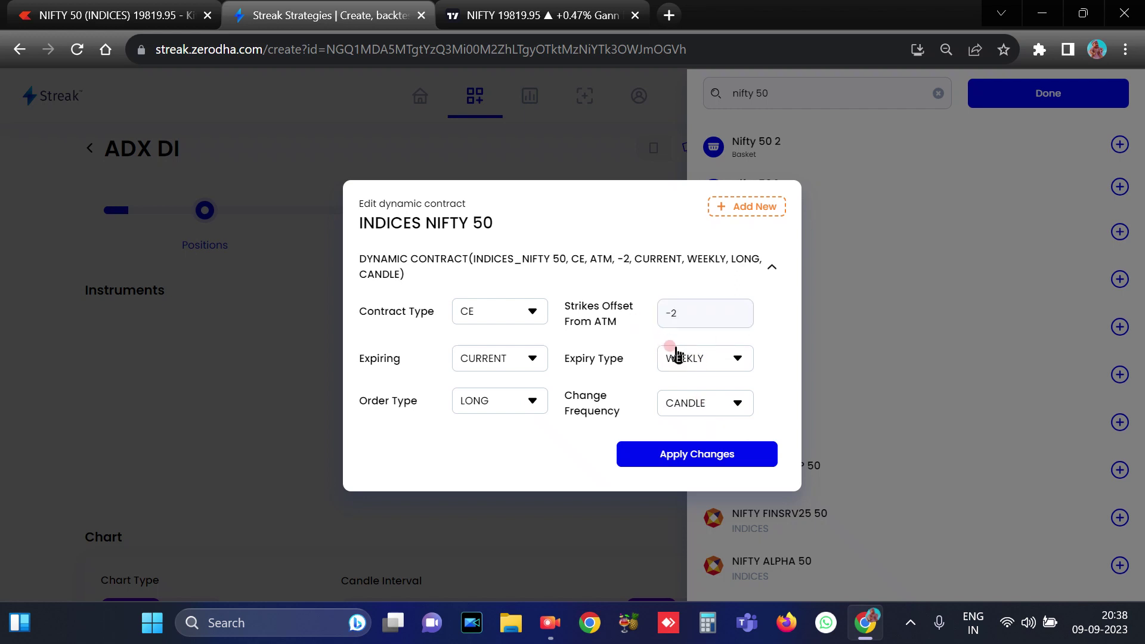
left_click(729, 457)
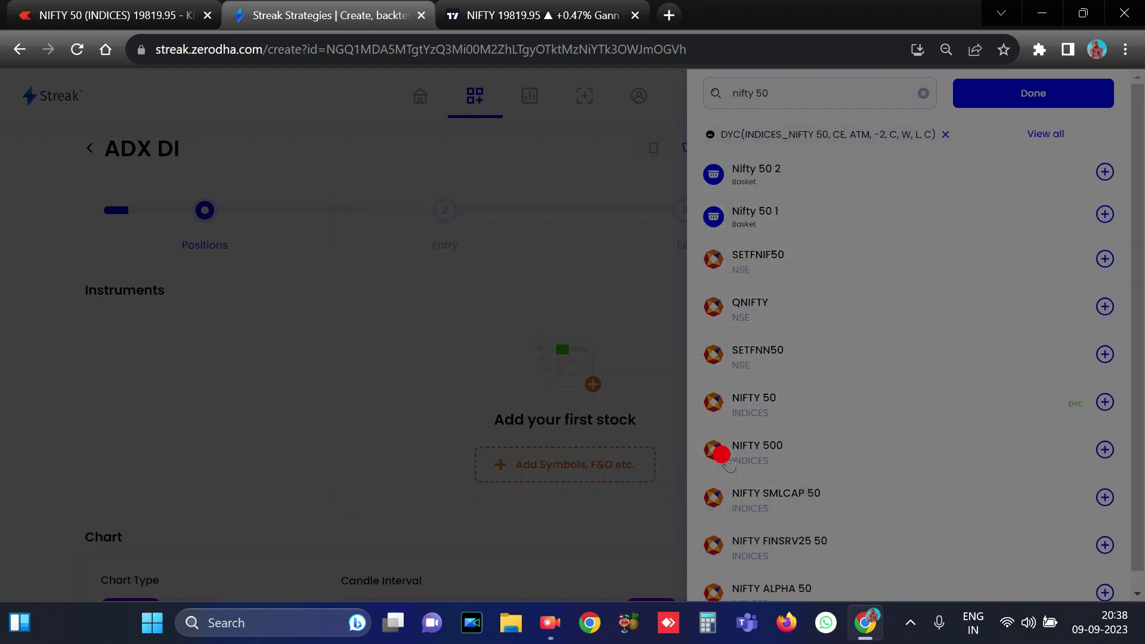
left_click(1006, 94)
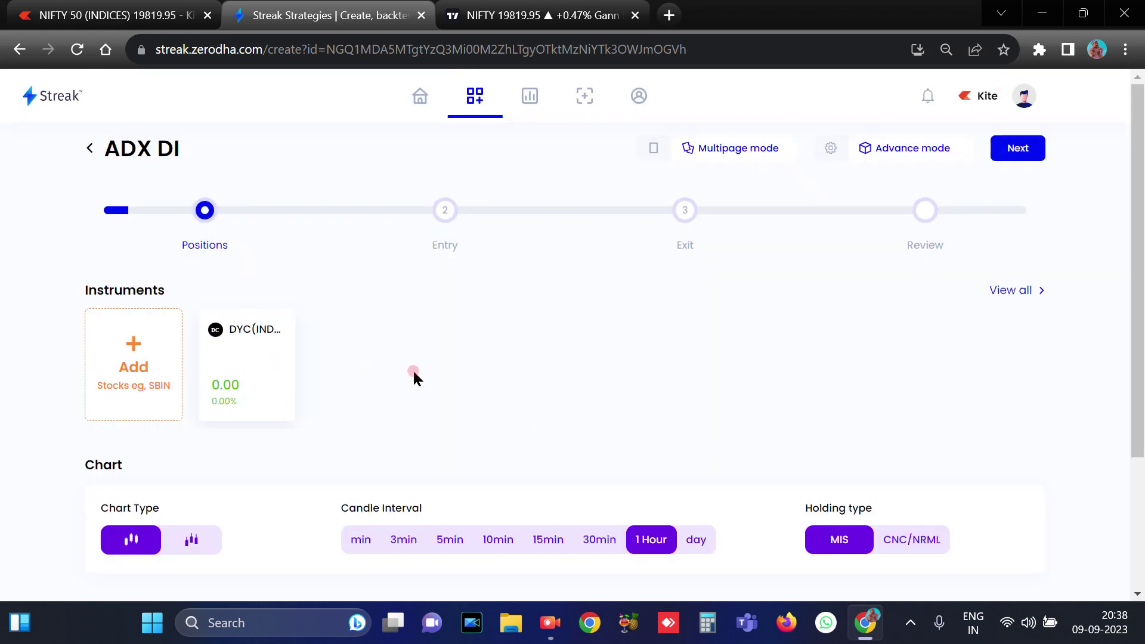
Set the holding type to CNC/NRML and the candle interval to 1 Day, and proceed to the Entry stage.
left_click(907, 541)
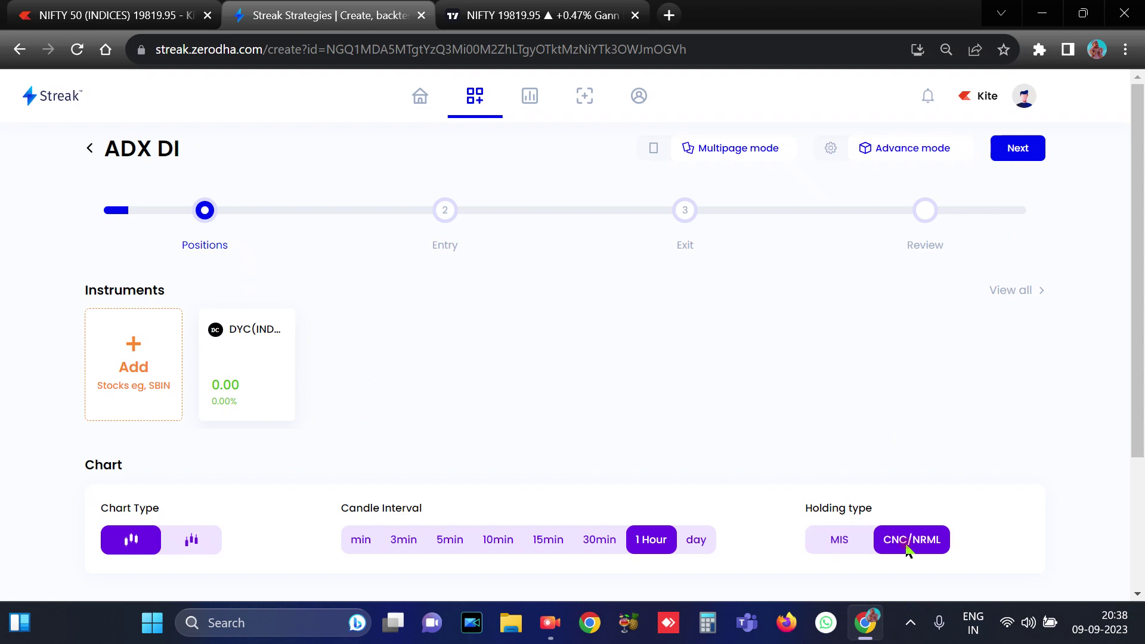
left_click(701, 544)
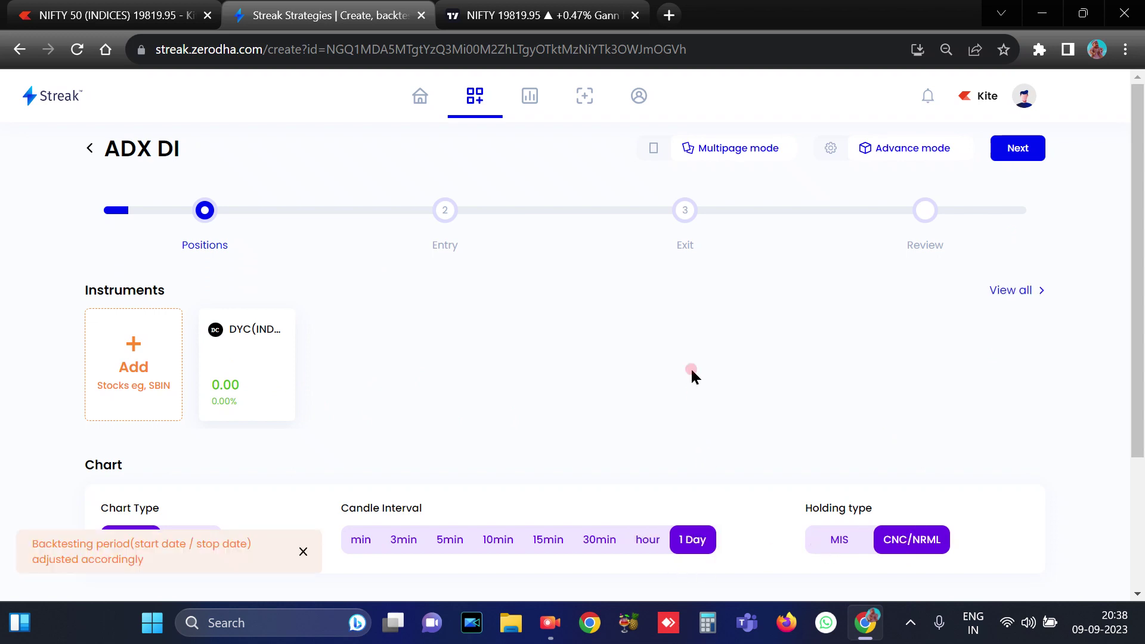
scroll(692, 373, "down", 2)
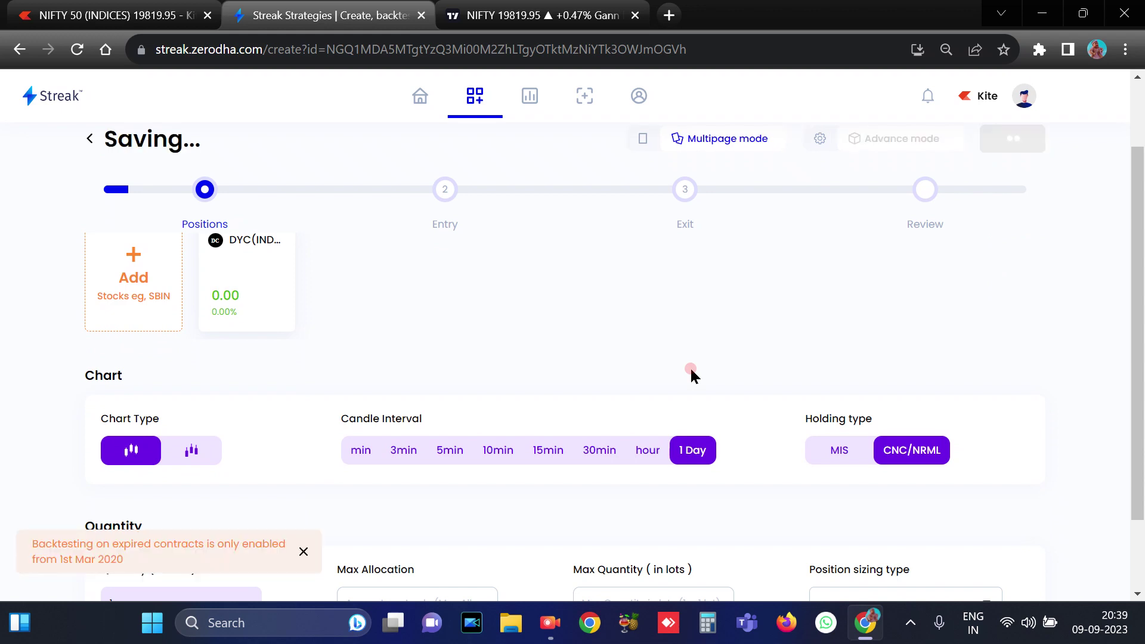
scroll(691, 368, "down", 2)
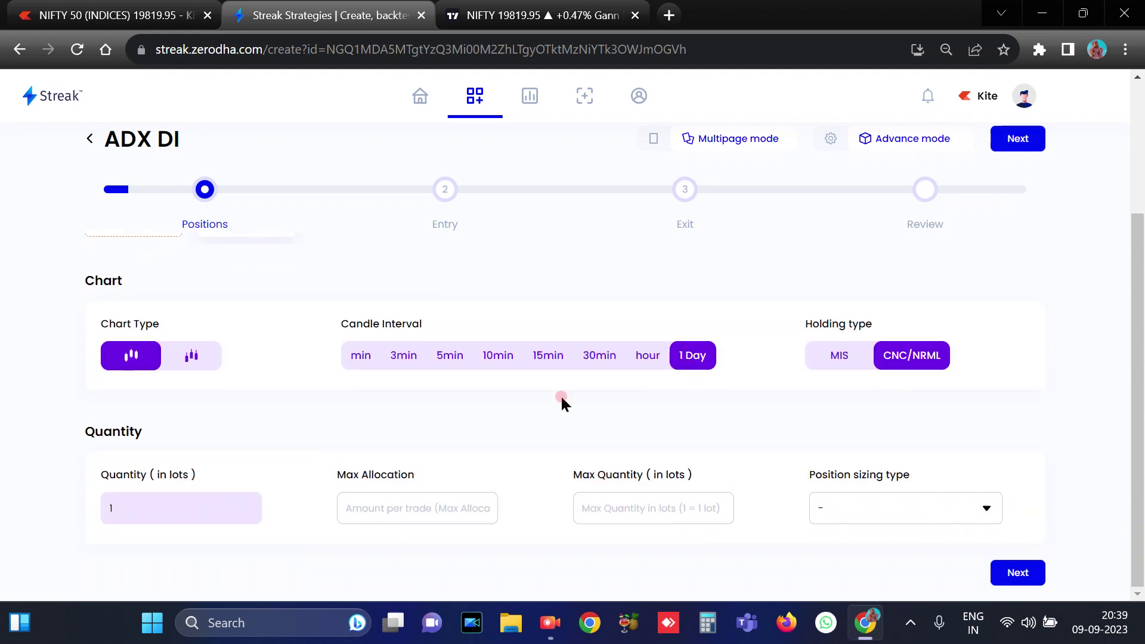
left_click(142, 507)
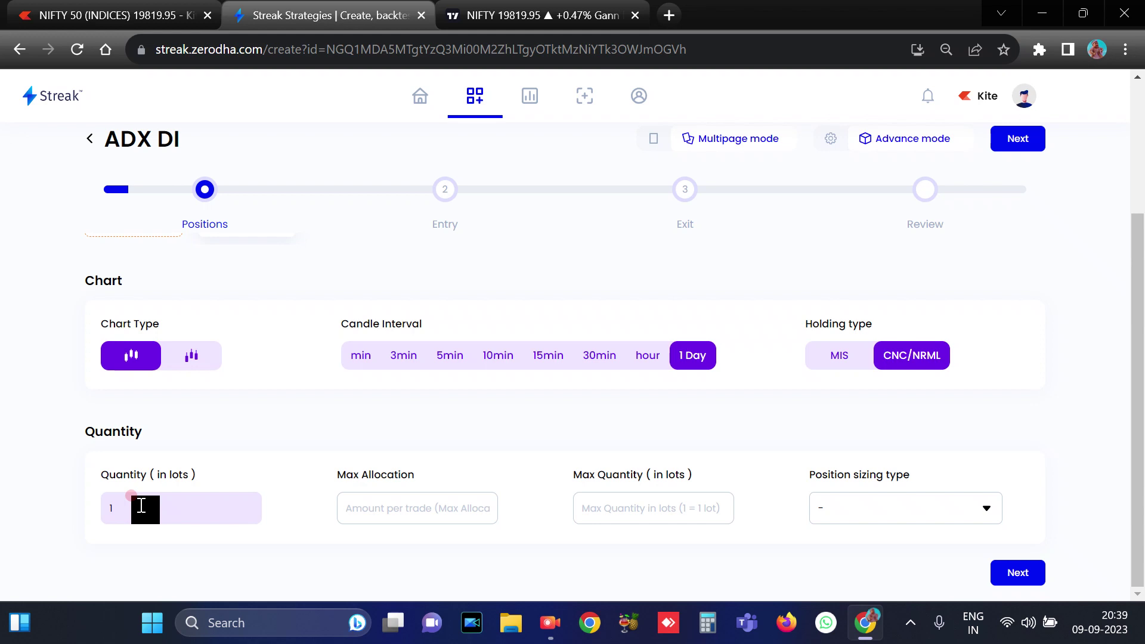
scroll(141, 507, "up", 3)
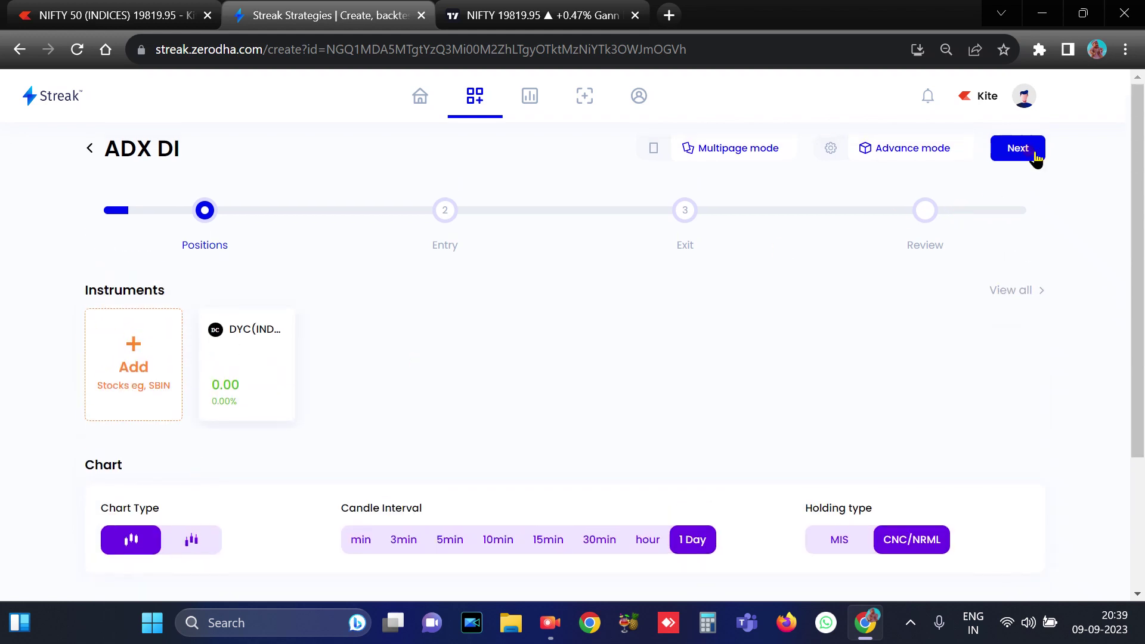
left_click(1035, 154)
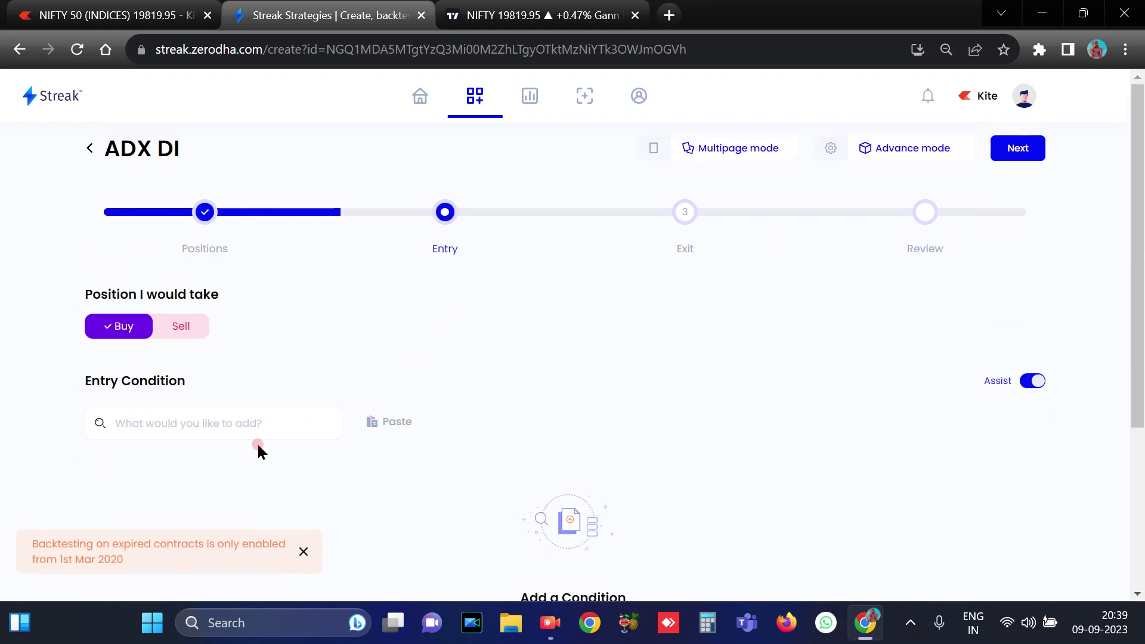
Add the Symbol function to the entry condition.
left_click(227, 429)
left_click(163, 436)
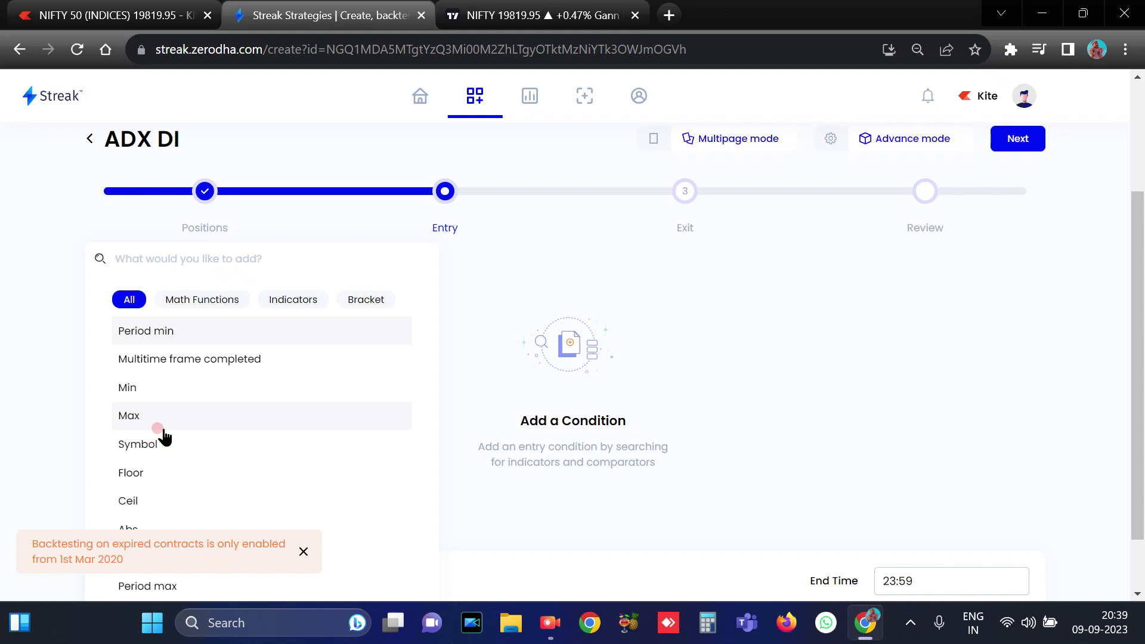
left_click(536, 15)
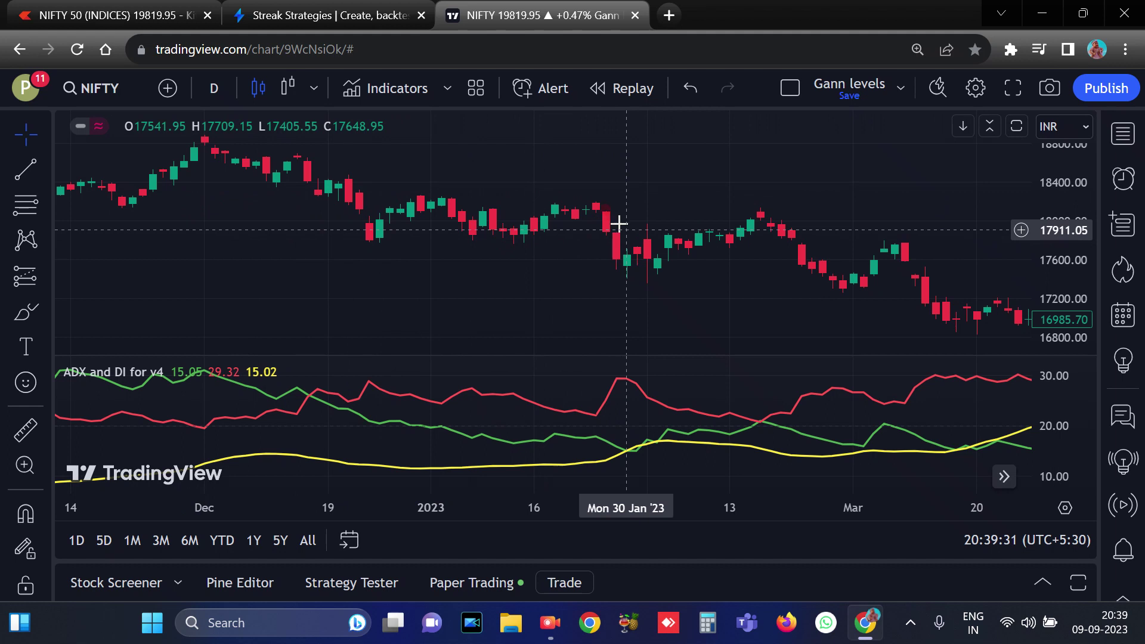
left_click(298, 10)
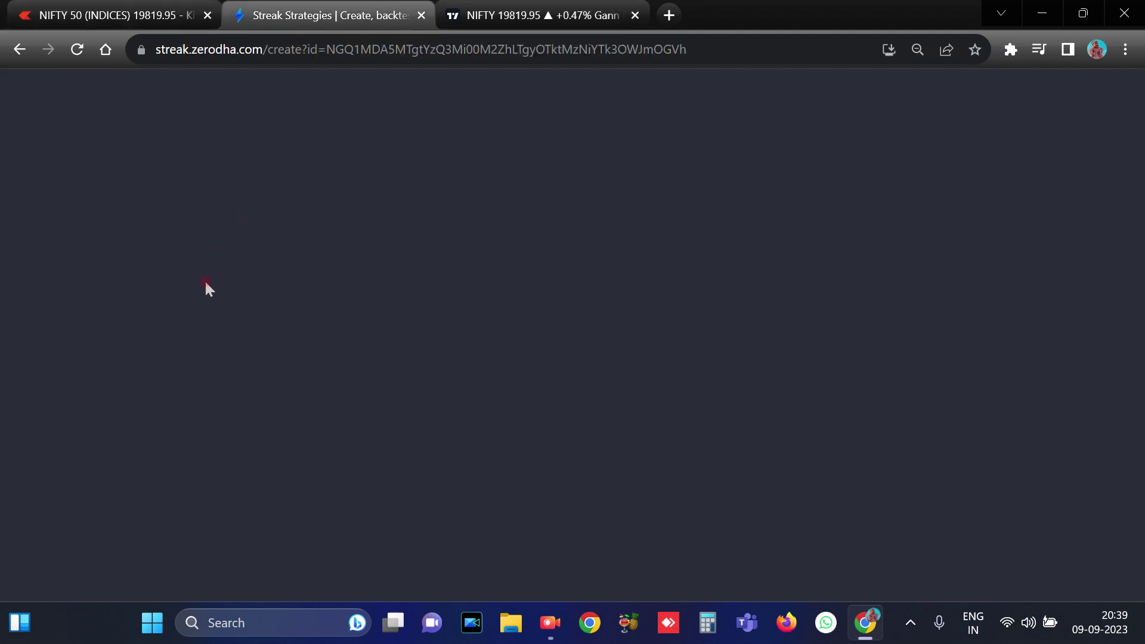
type("sym")
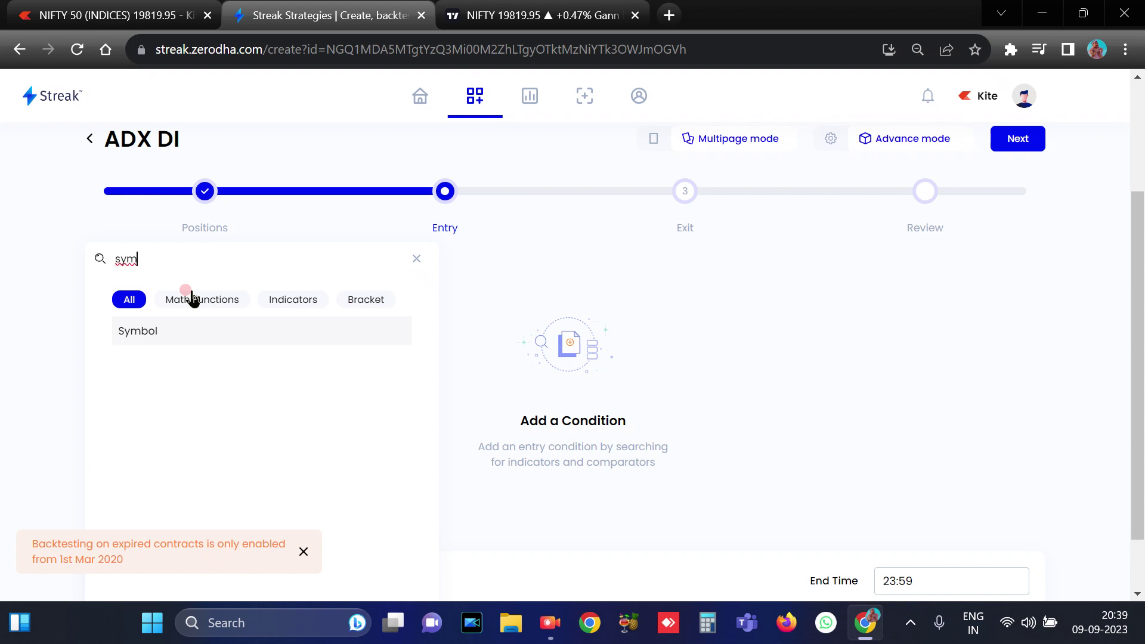
left_click(186, 338)
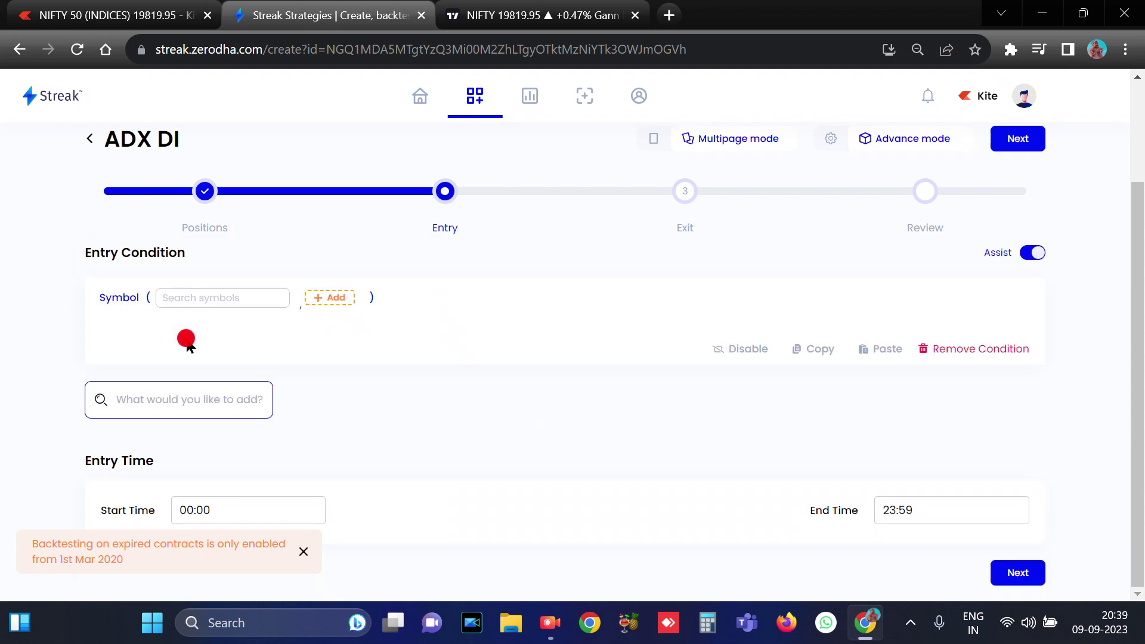
Choose INDICES_NIFTY 50 as the symbol in the entry condition's Symbol function.
left_click(195, 293)
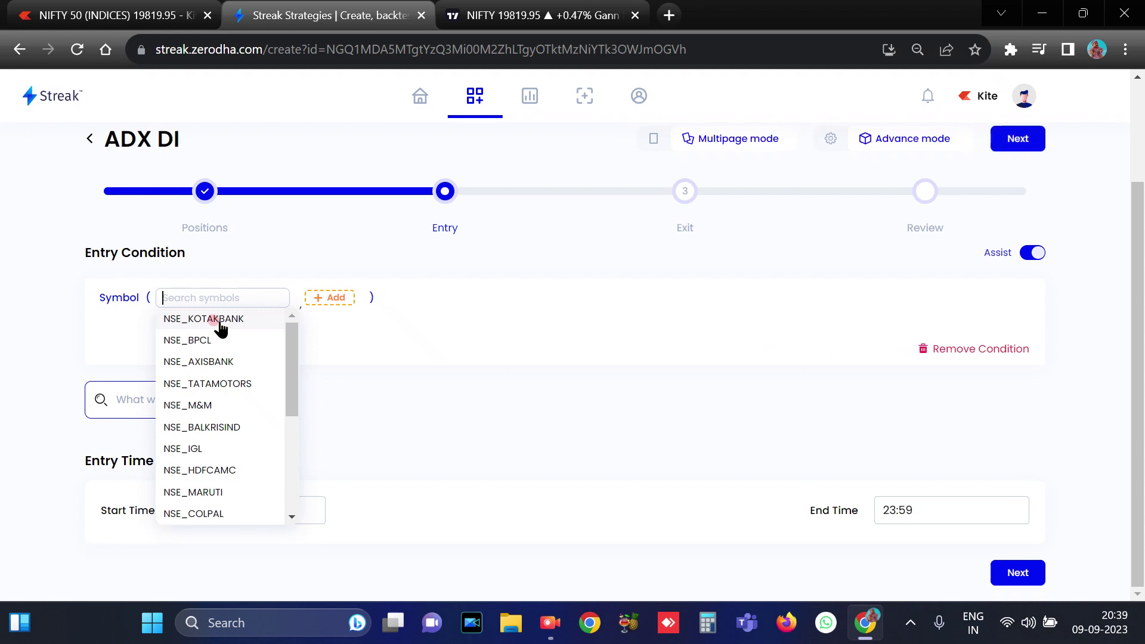
type("nifty")
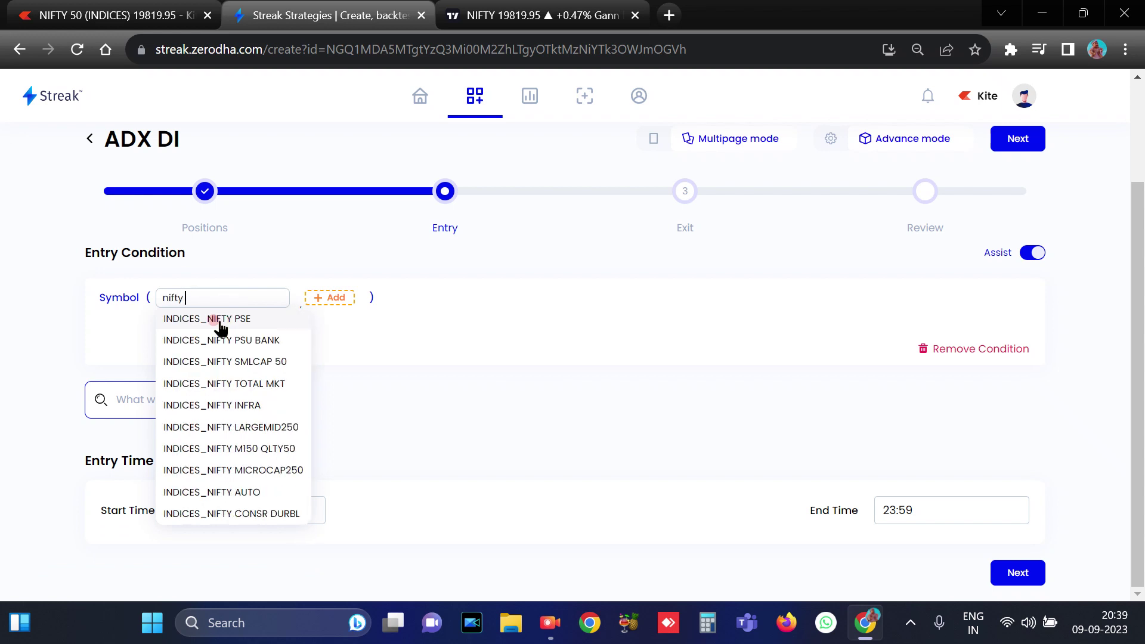
type(" 50")
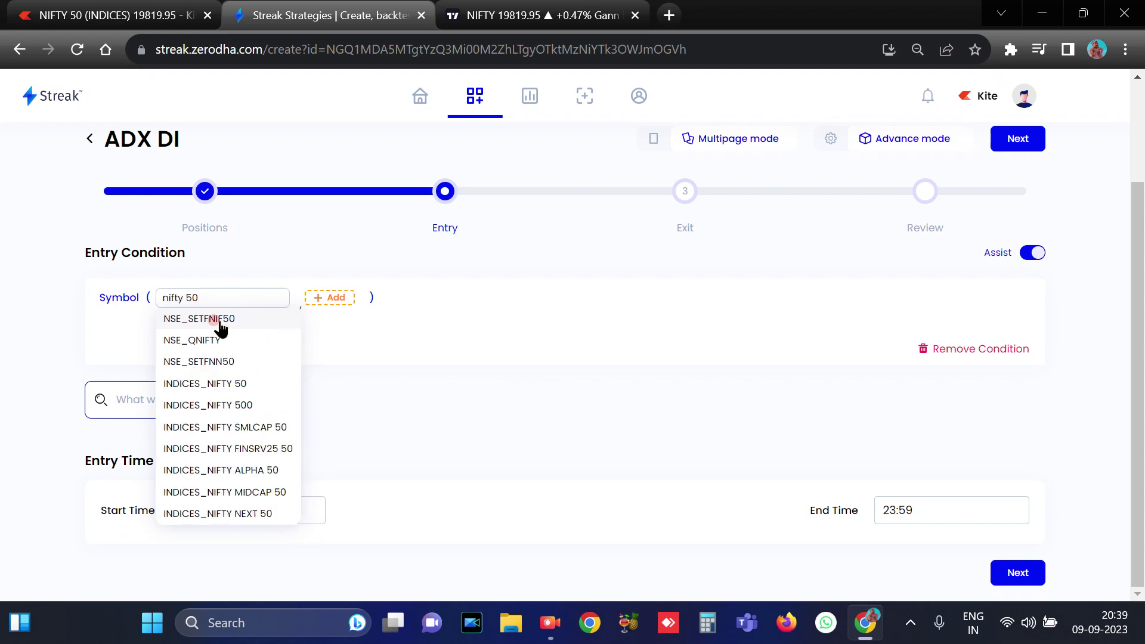
left_click(233, 383)
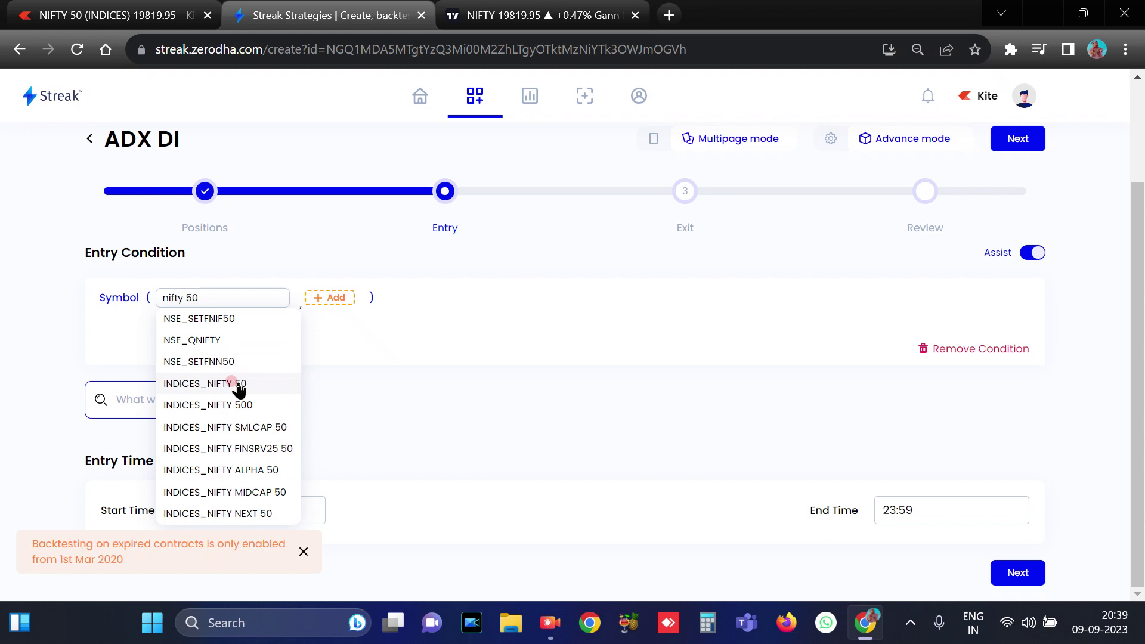
Add the +DI indicator with a period of 30 inside the Symbol function.
left_click(327, 297)
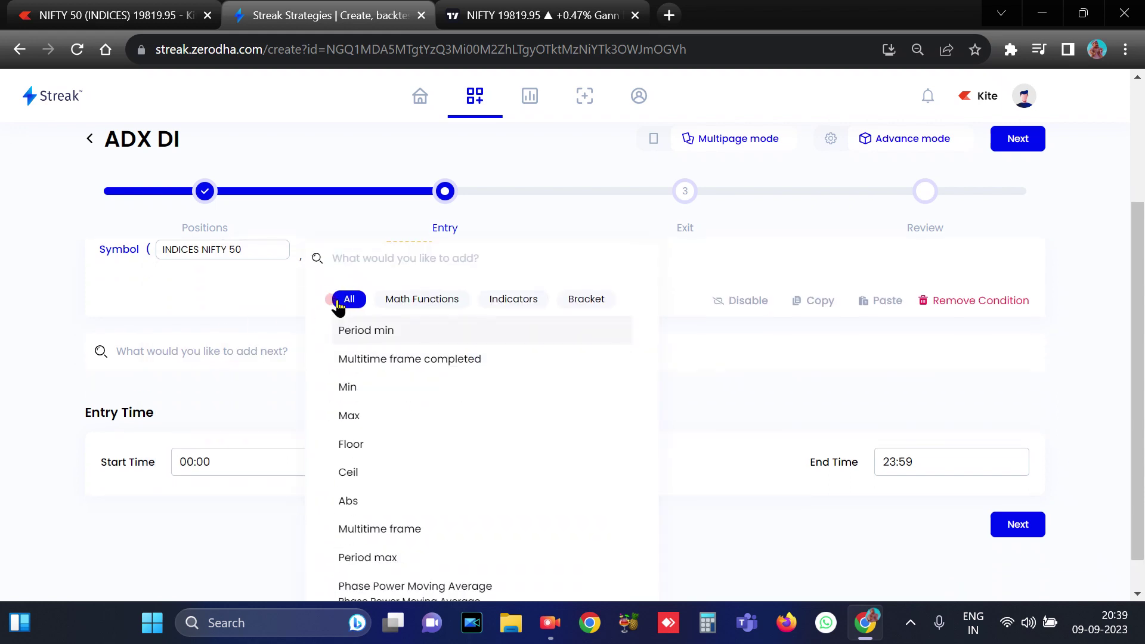
type("di")
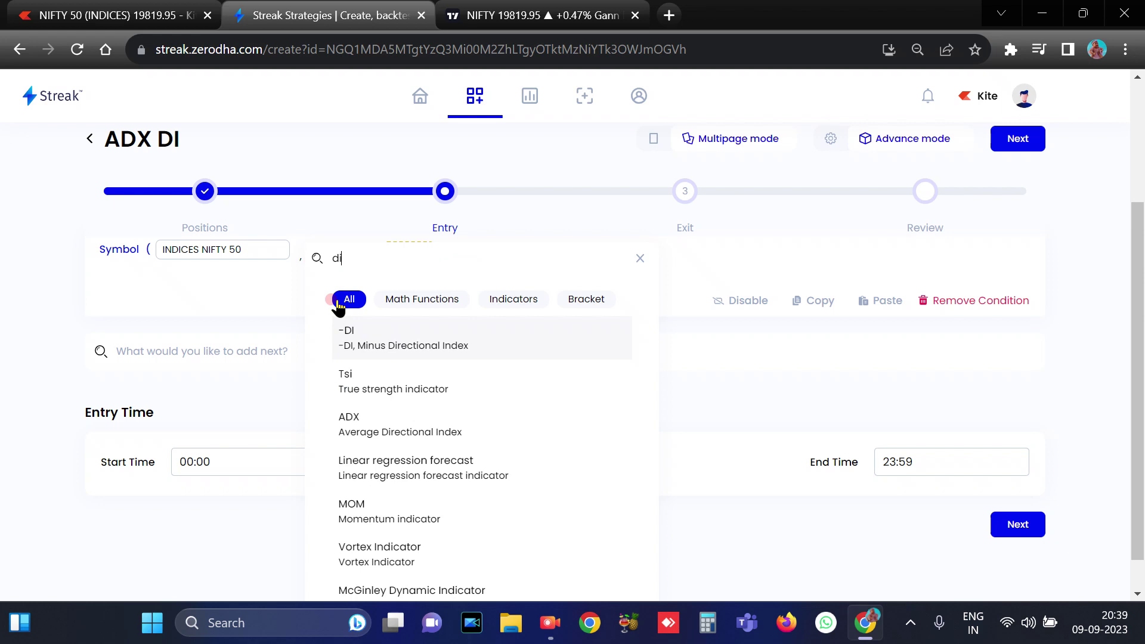
scroll(402, 409, "down", 6)
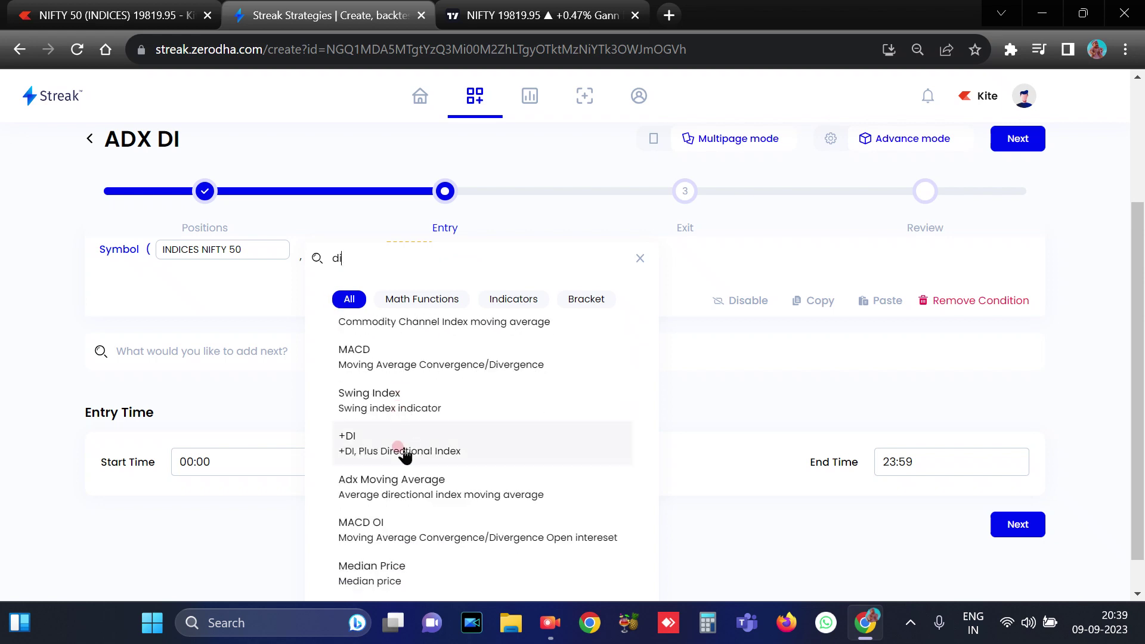
left_click(398, 447)
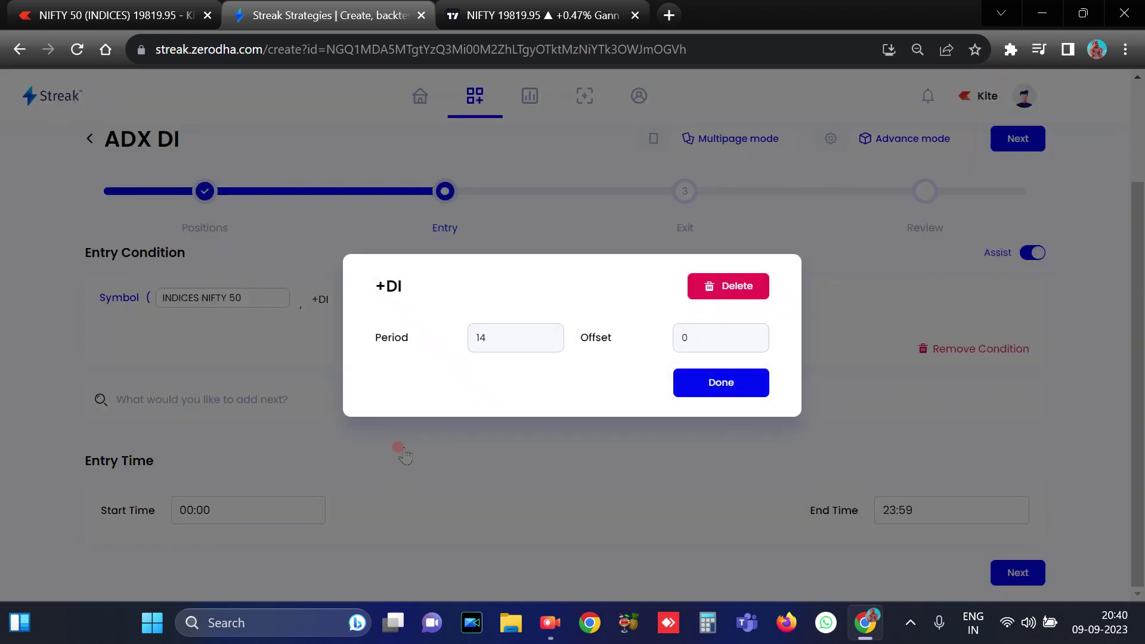
left_click(496, 336)
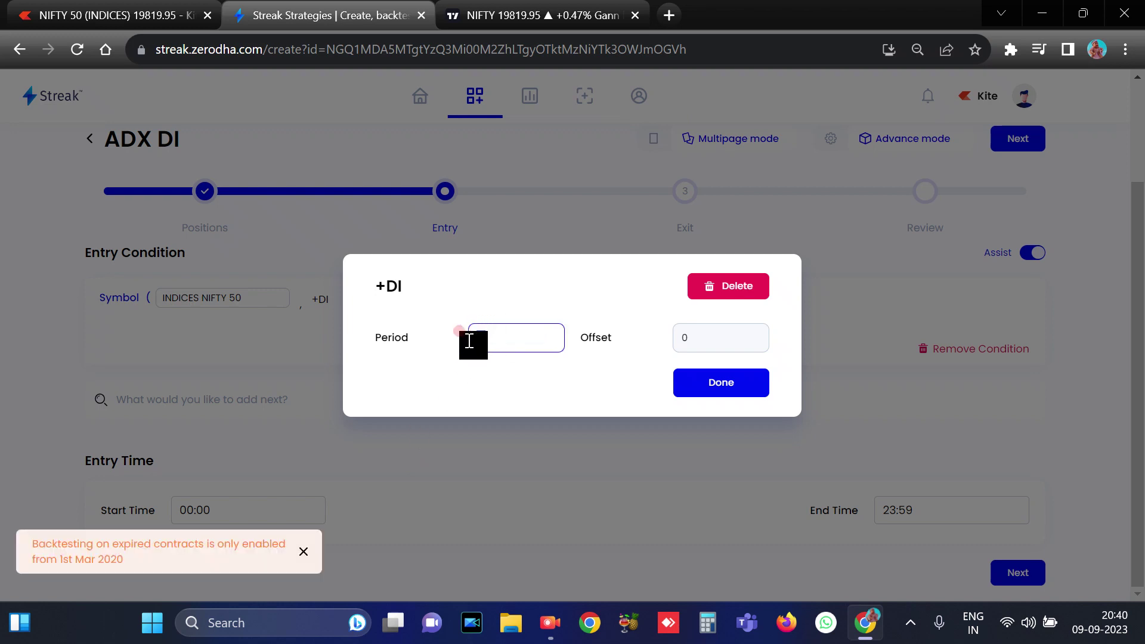
type("30")
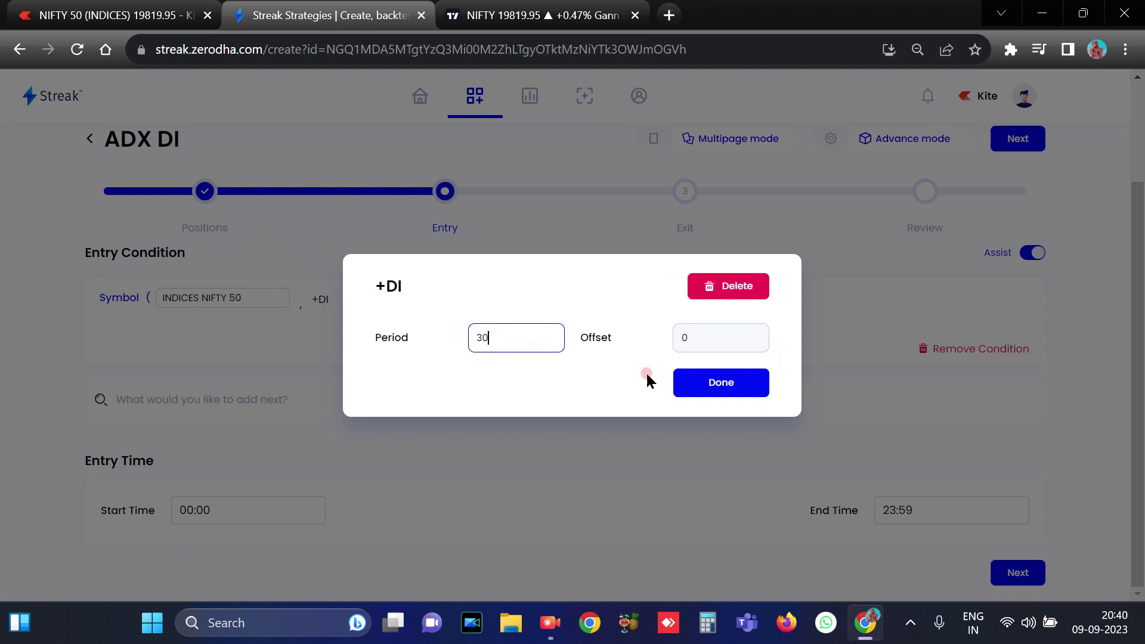
left_click(709, 389)
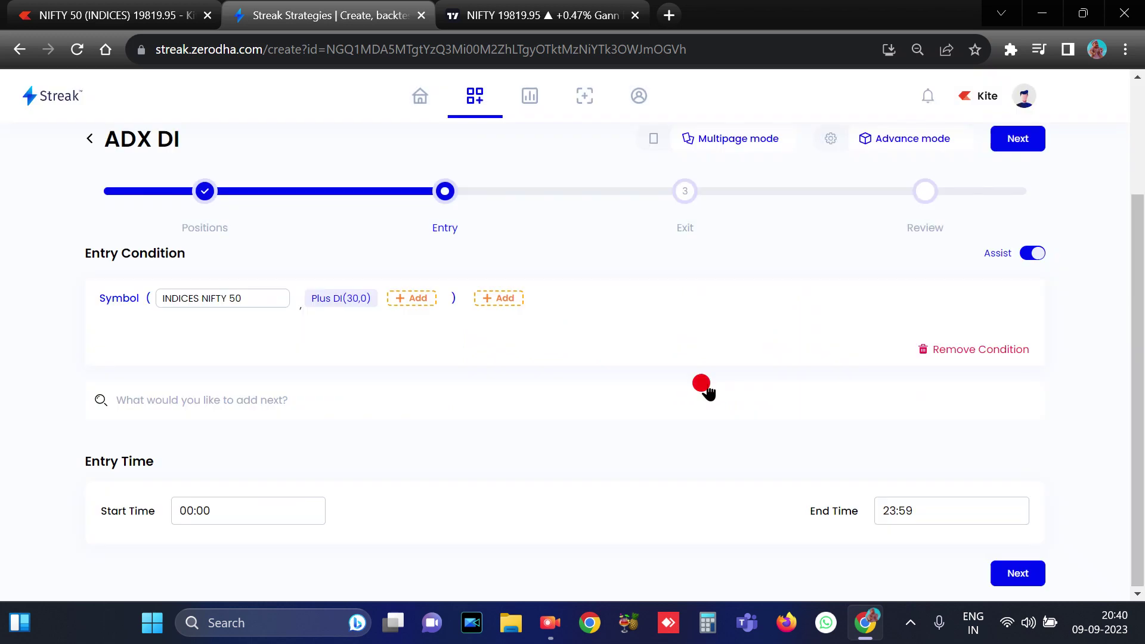
Add the "higher than" comparator after the +DI indicator inside the Symbol function.
left_click(343, 316)
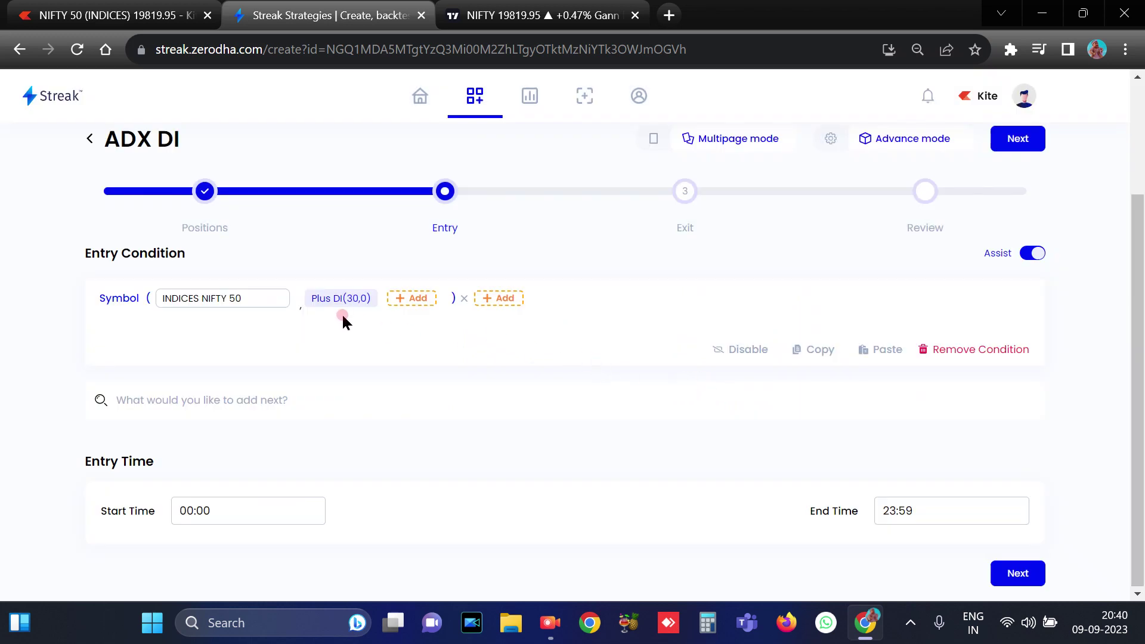
left_click(422, 303)
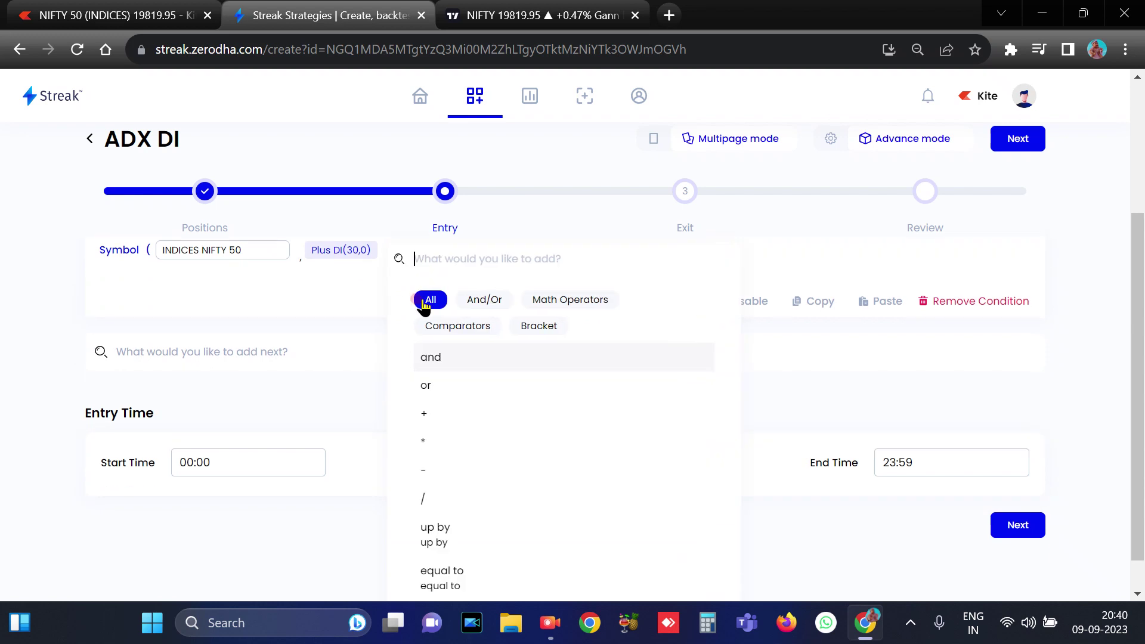
type("hi")
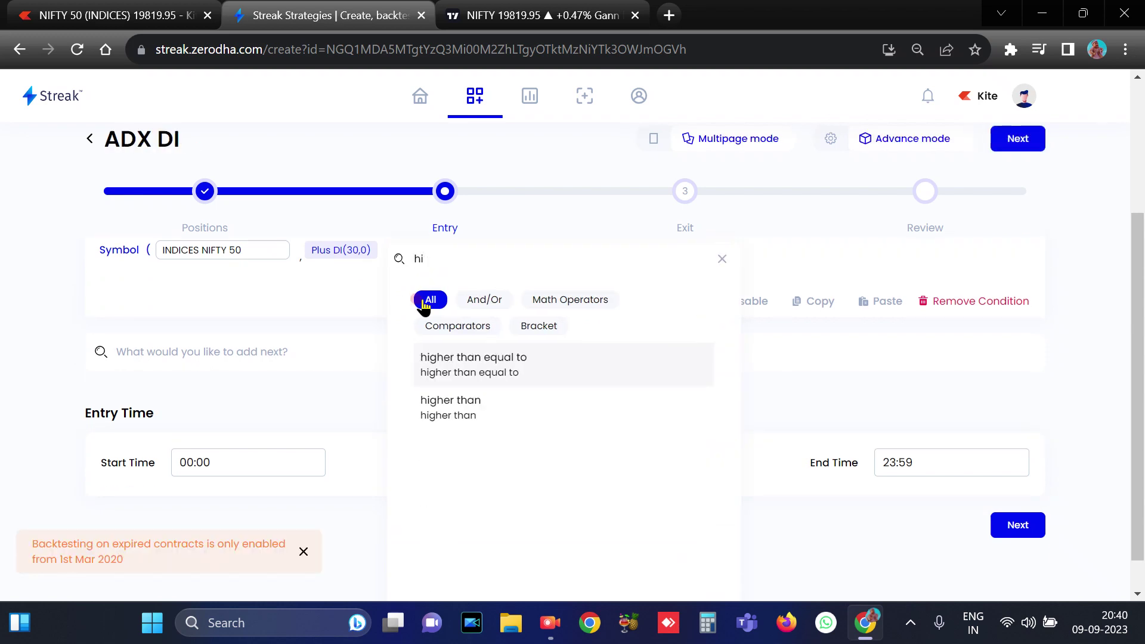
left_click(473, 408)
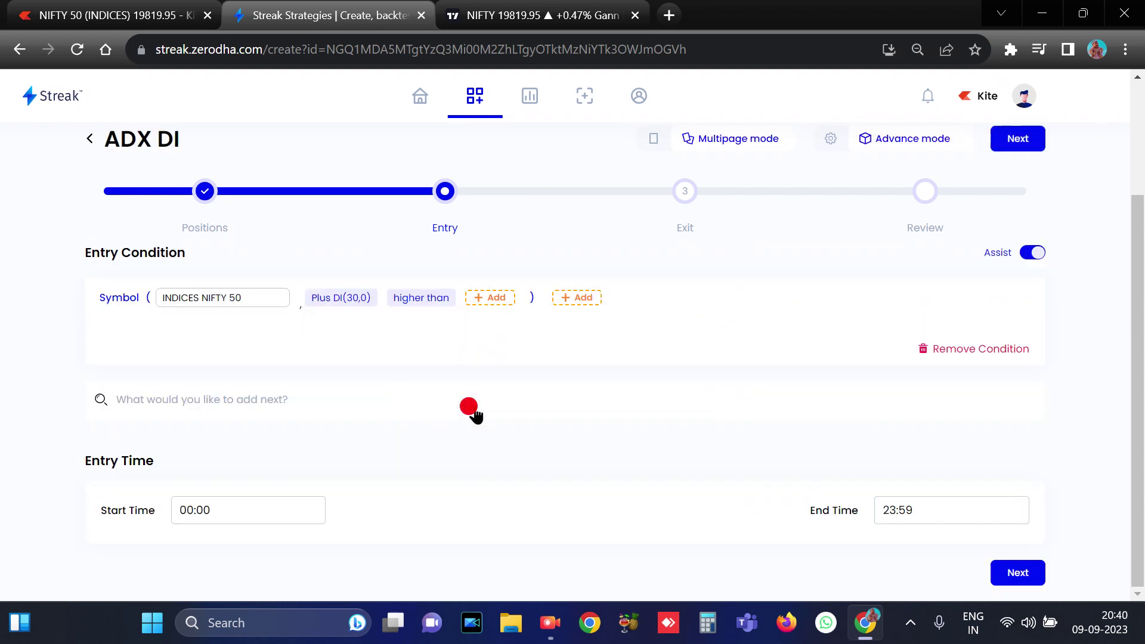
Add the -DI indicator with a period of 30 after the "higher than" comparator inside the Symbol function.
left_click(489, 298)
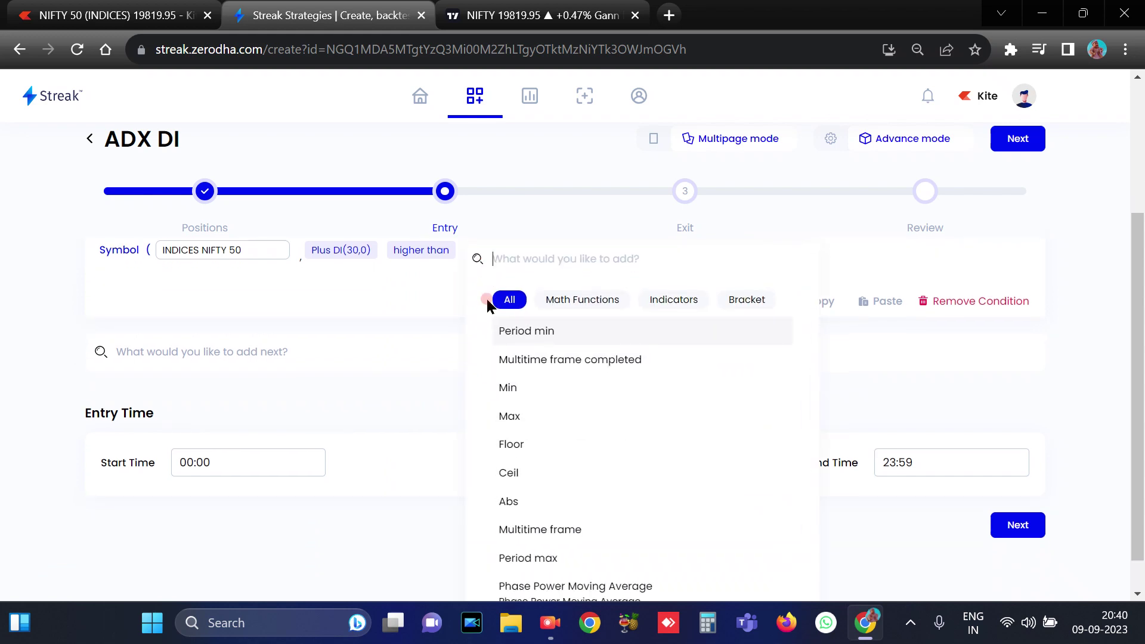
type("di")
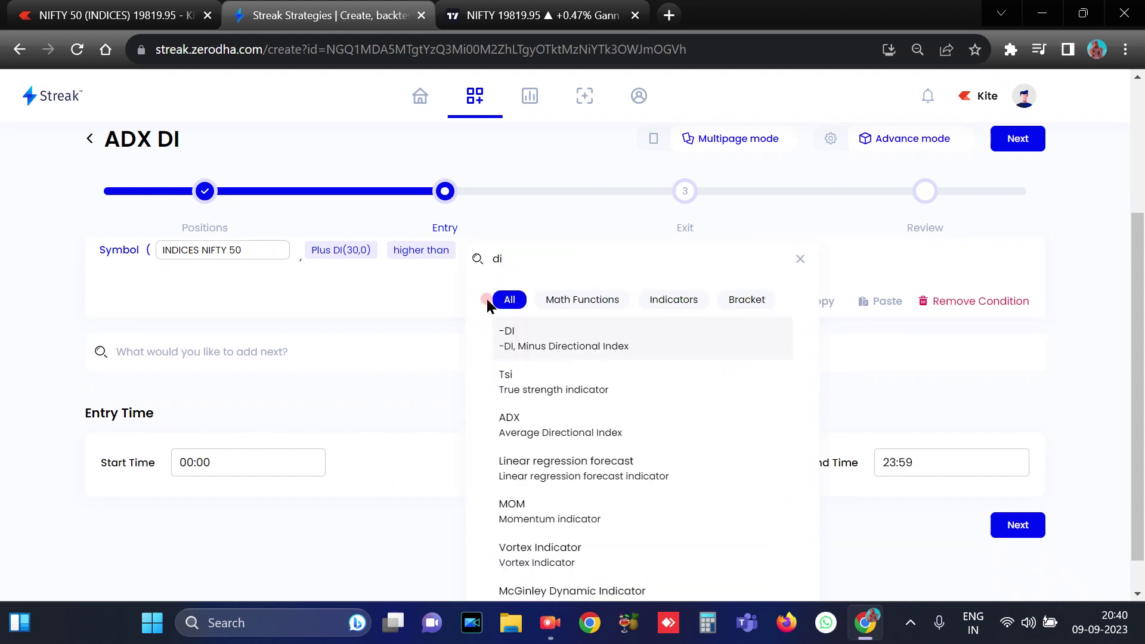
left_click(545, 339)
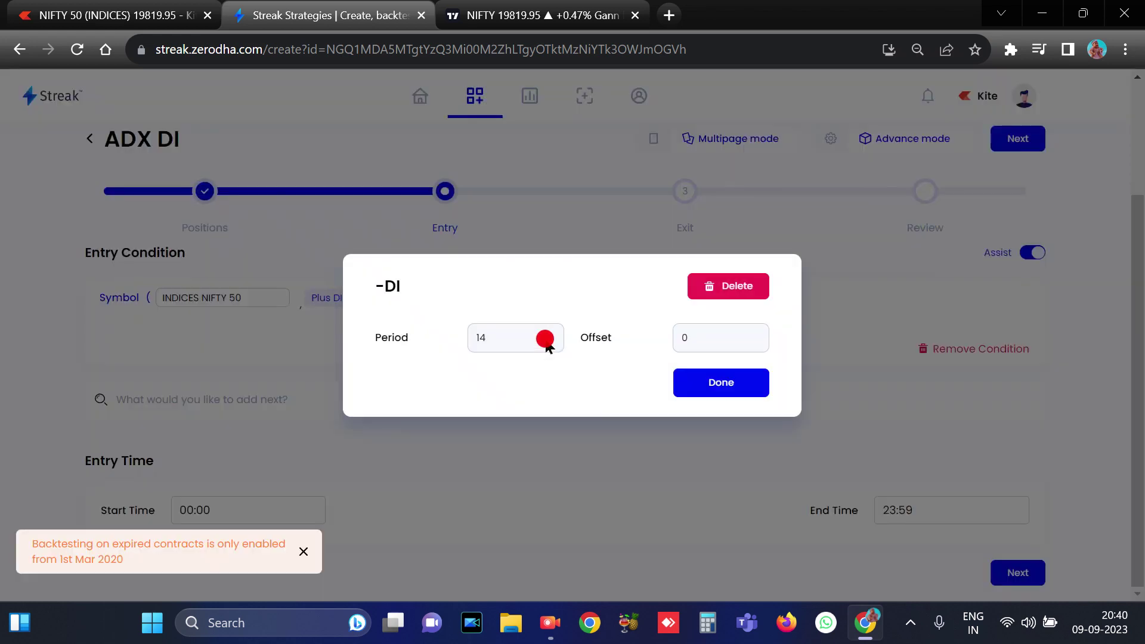
left_click_drag(545, 338, 396, 339)
key("BackSpace")
type("30")
left_click(739, 392)
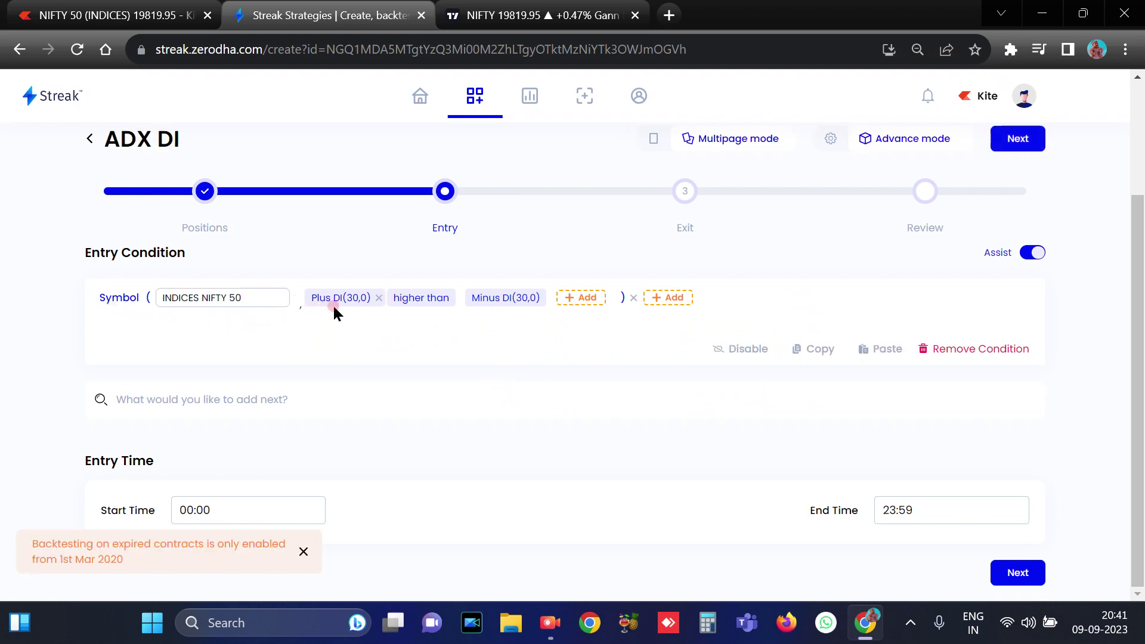
left_click(396, 305)
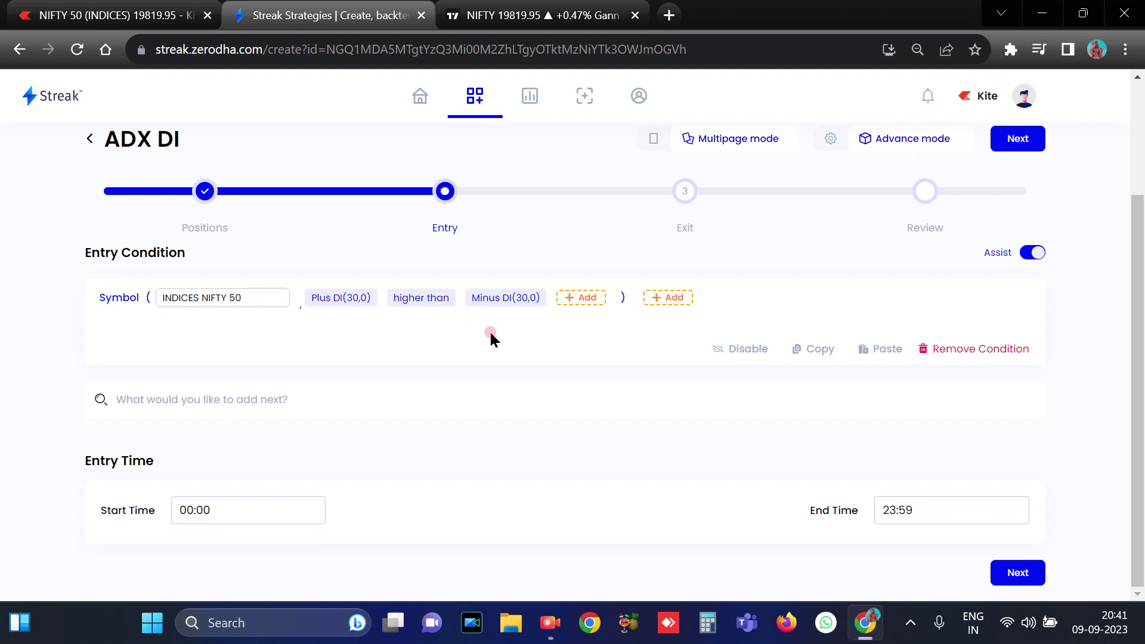
Proceed to the Exit stage and set the TPSL type to Points (pts).
left_click(1009, 141)
left_click(248, 379)
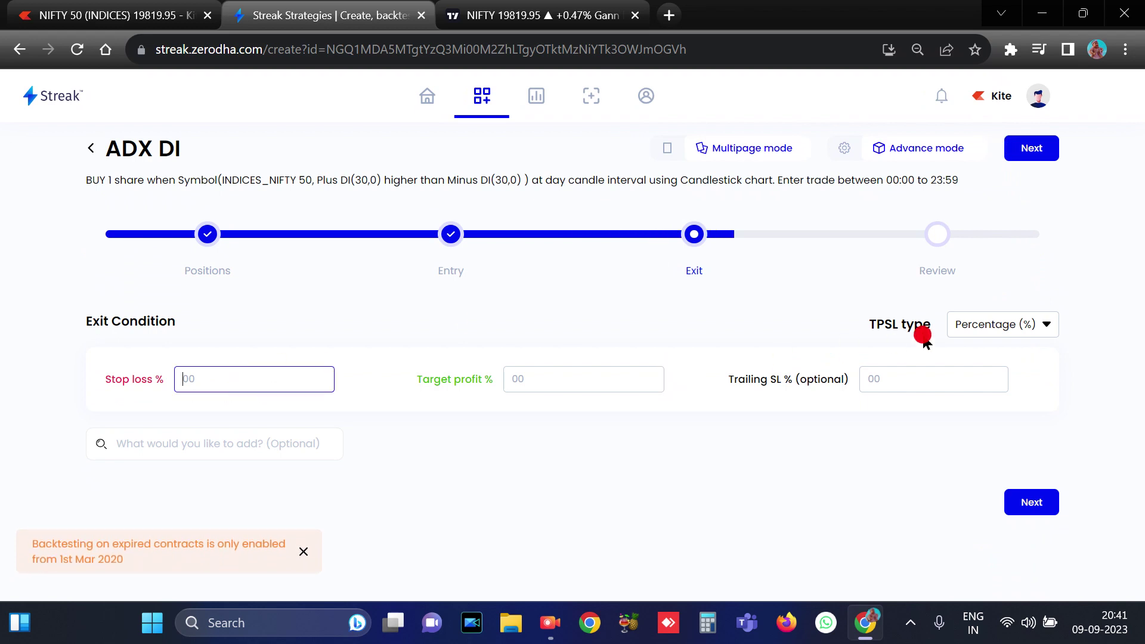
left_click(979, 325)
left_click(987, 427)
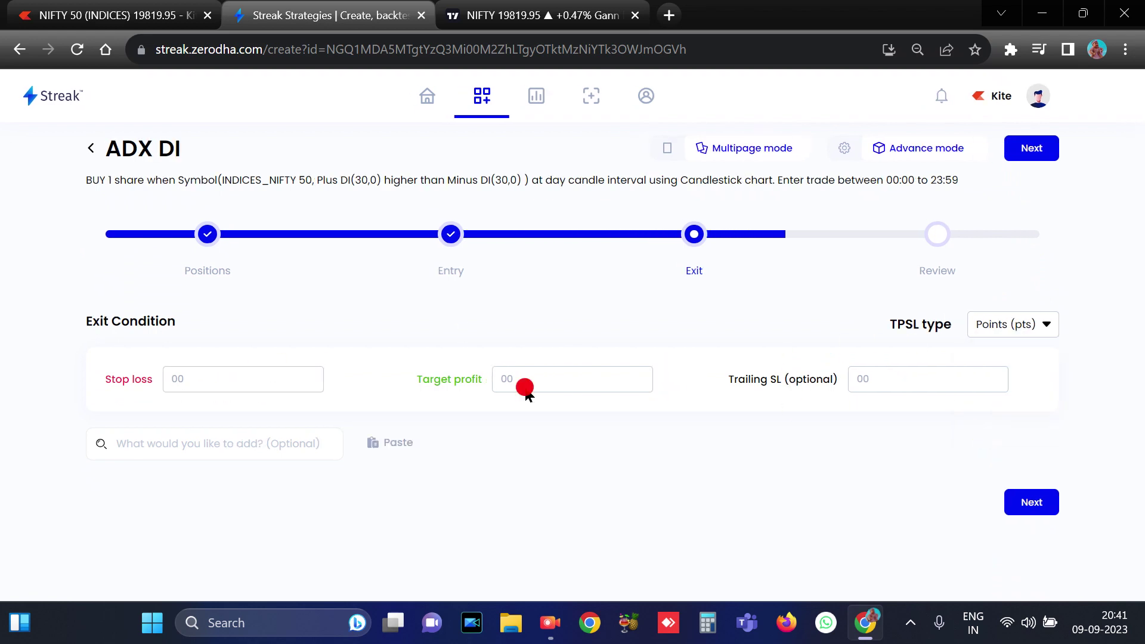
Set the stop loss to 100, target profit to 400 and trailing SL to 200, and proceed to the Review stage.
left_click(268, 389)
type("100")
left_click(522, 394)
type("400")
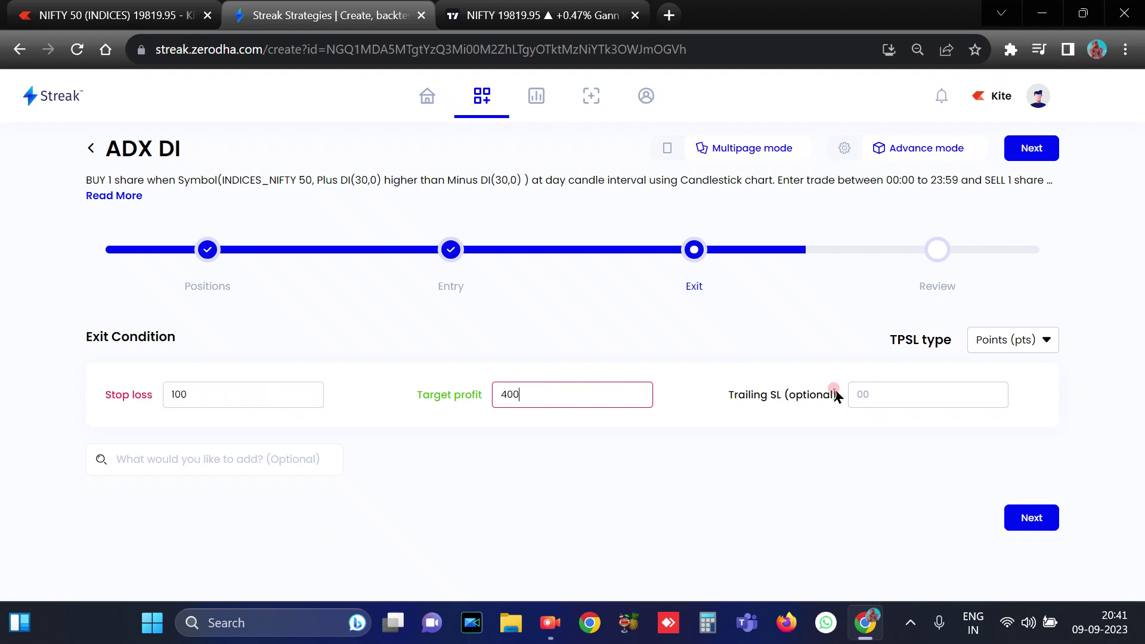
left_click(901, 396)
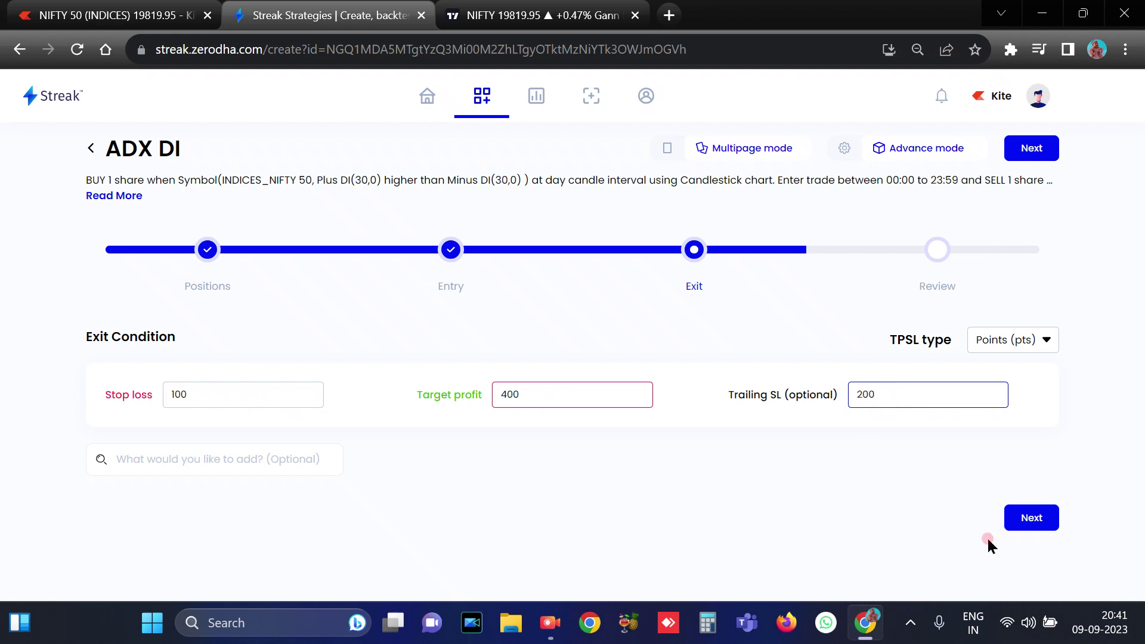
left_click(1031, 148)
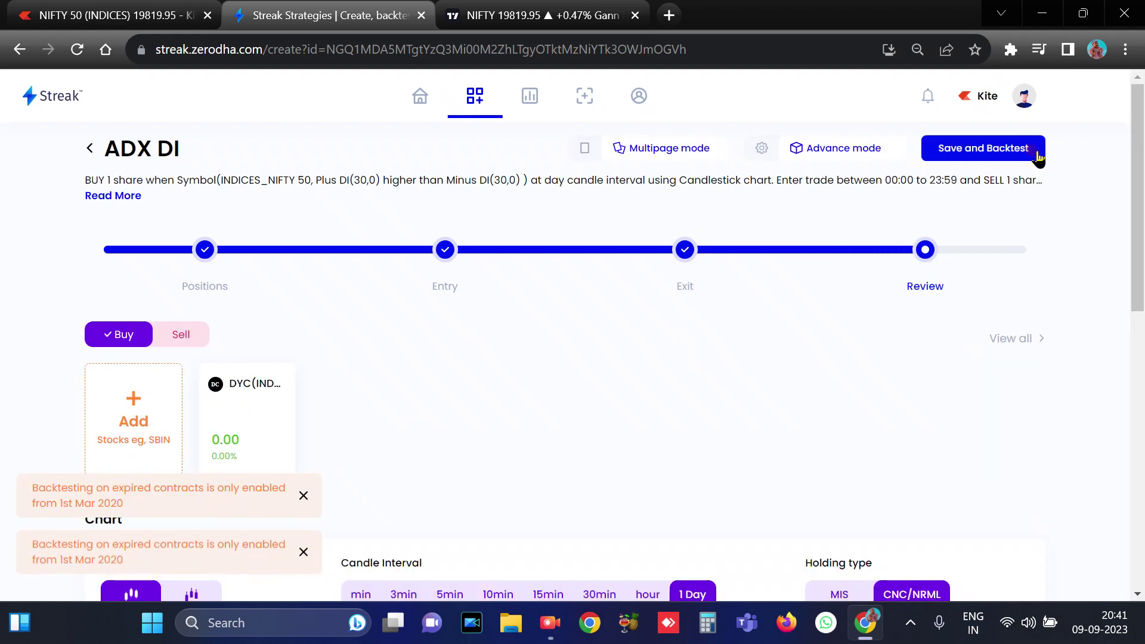
Set the backtesting period's start date to 01 Mar 2020, and save and backtest the strategy.
scroll(799, 332, "down", 1)
scroll(799, 331, "down", 8)
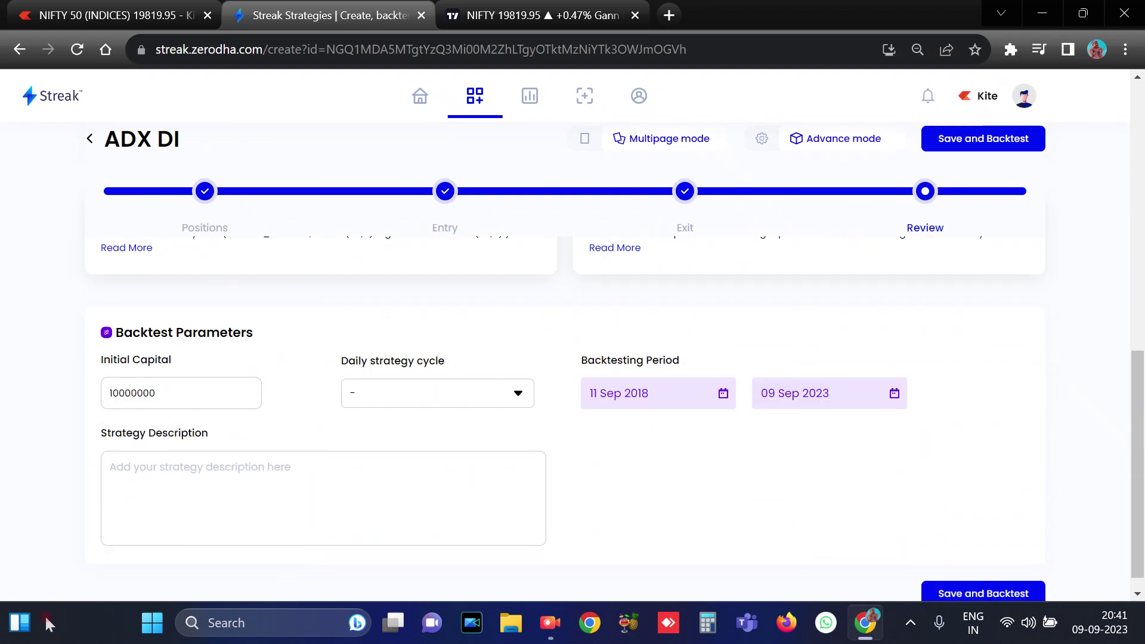
left_click(723, 394)
left_click(709, 428)
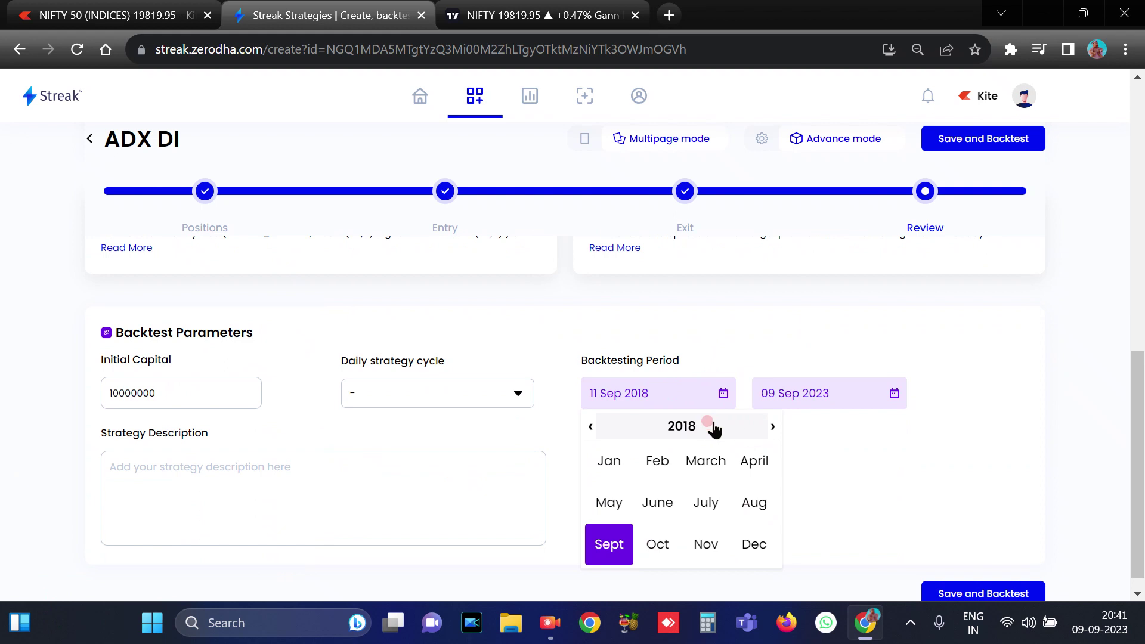
left_click(768, 429)
left_click(768, 428)
left_click(768, 428)
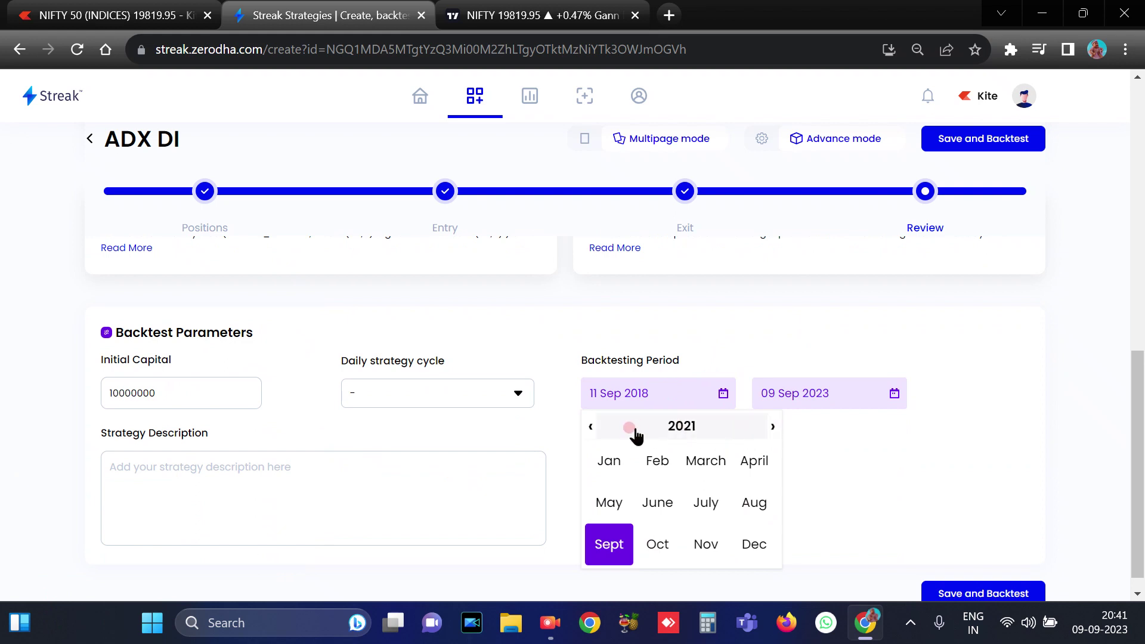
left_click(594, 426)
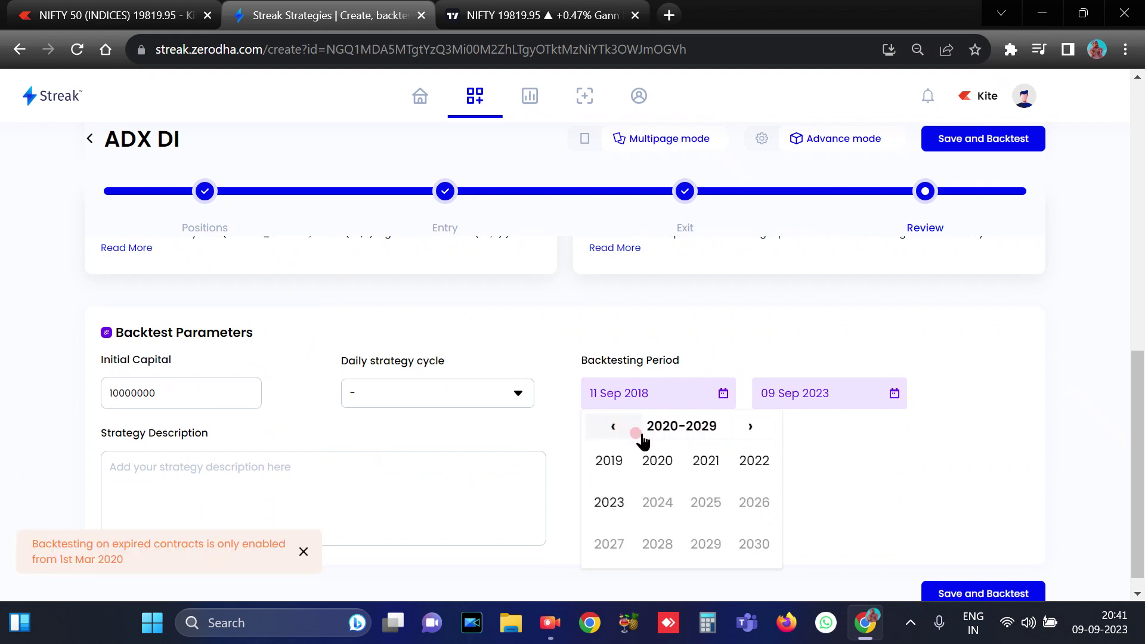
left_click(657, 460)
left_click(698, 462)
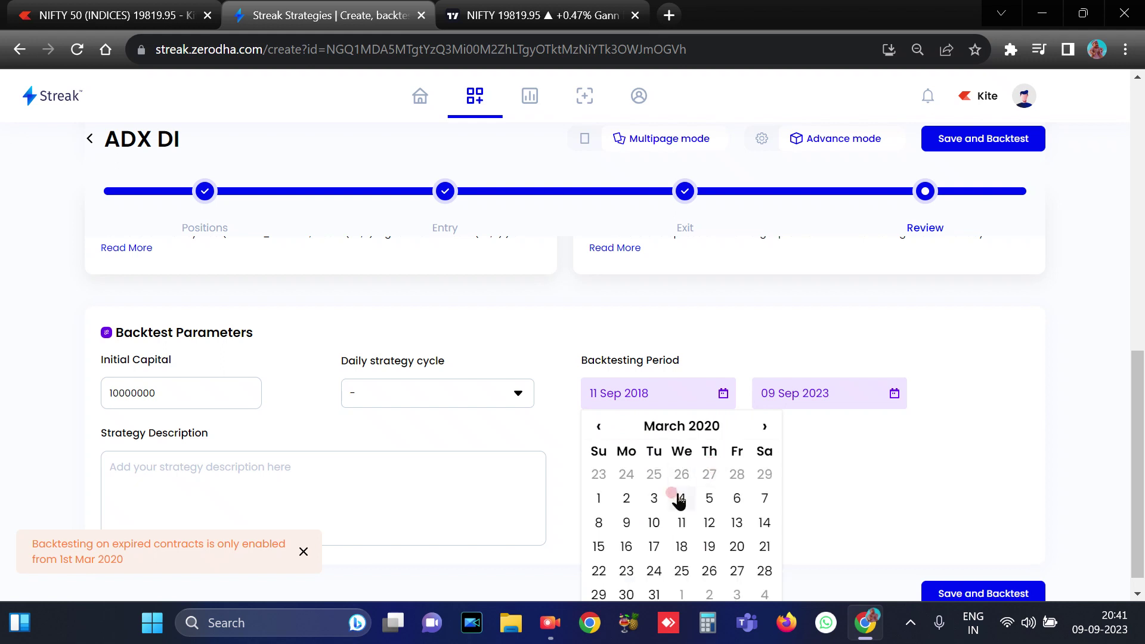
left_click(604, 501)
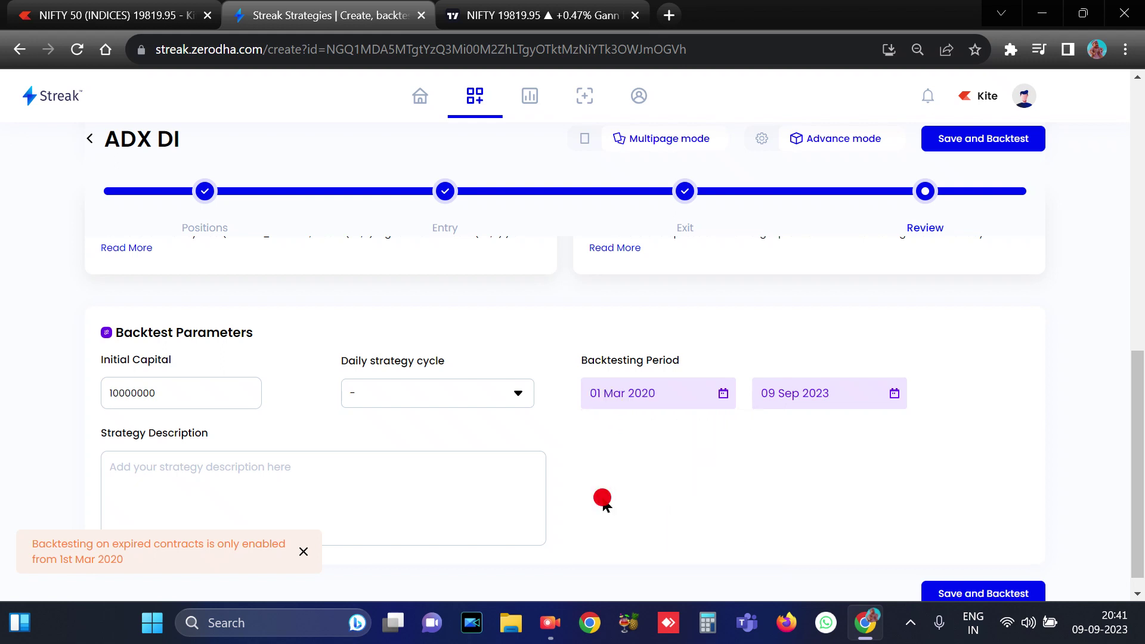
left_click(990, 145)
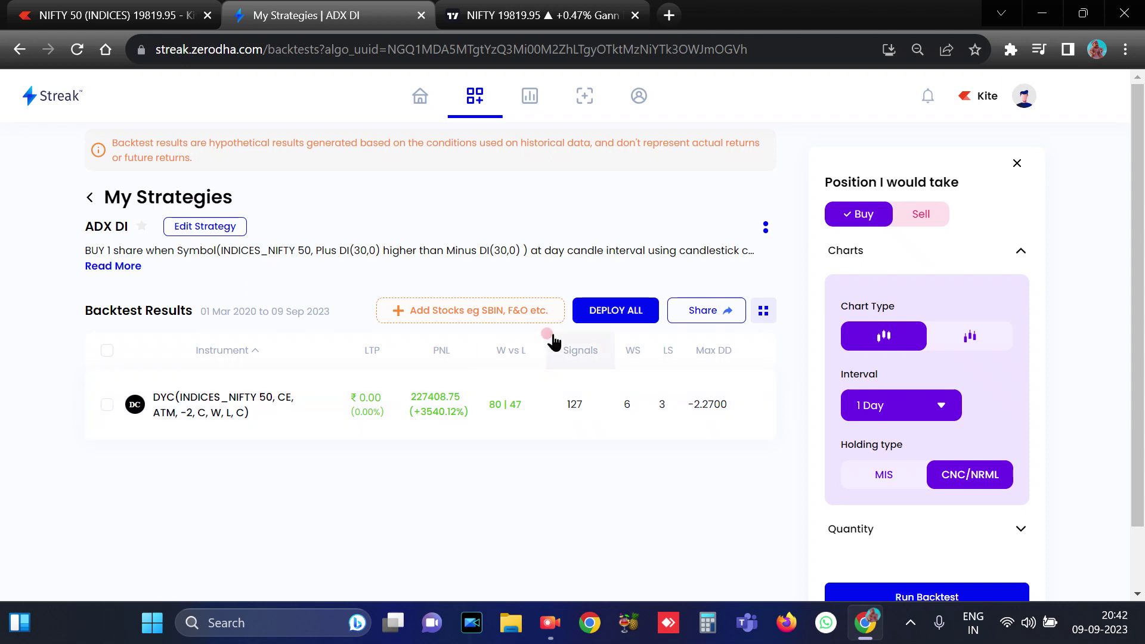
Expand the backtest result of the NIFTY 50 CE dynamic contract and include brokerage in its P&L.
left_click(563, 424)
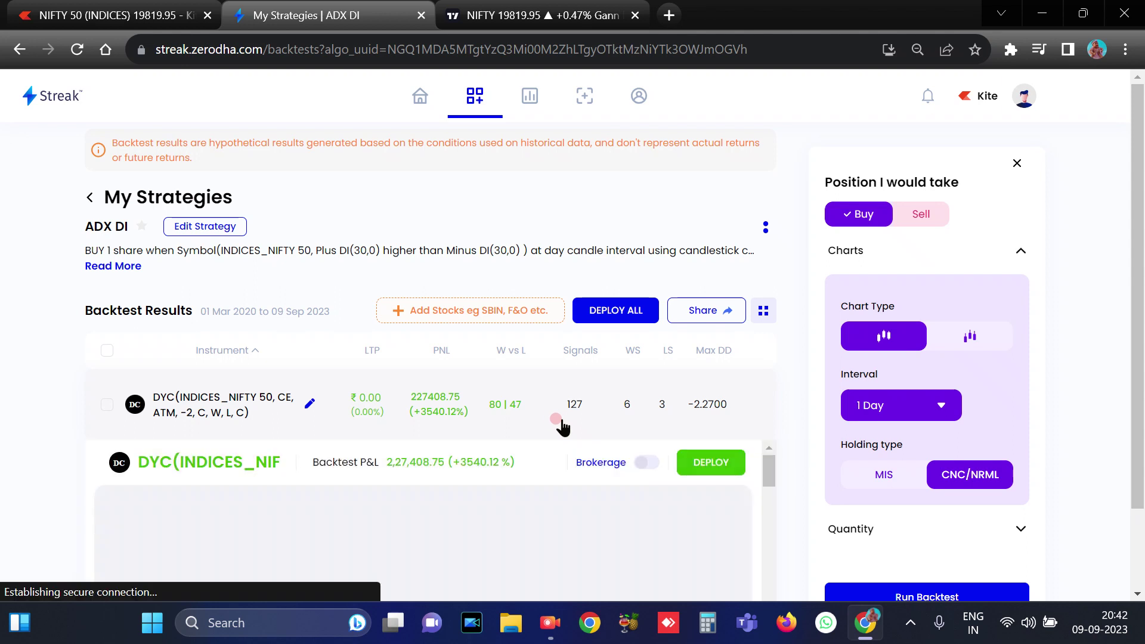
left_click(647, 462)
left_click(481, 475)
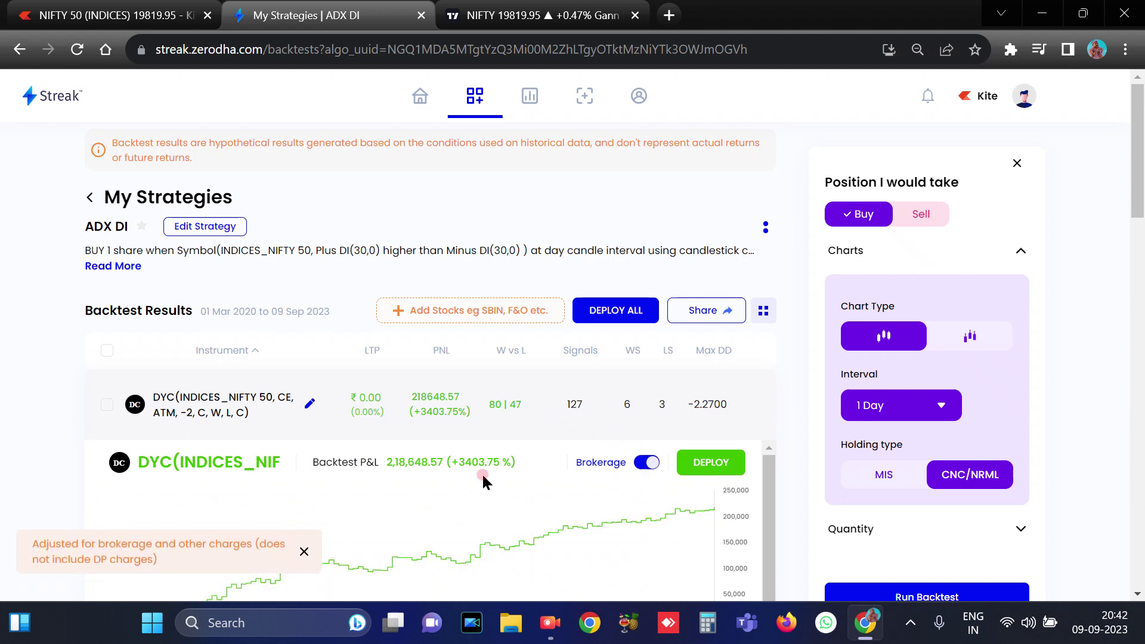
left_click(642, 469)
left_click(643, 470)
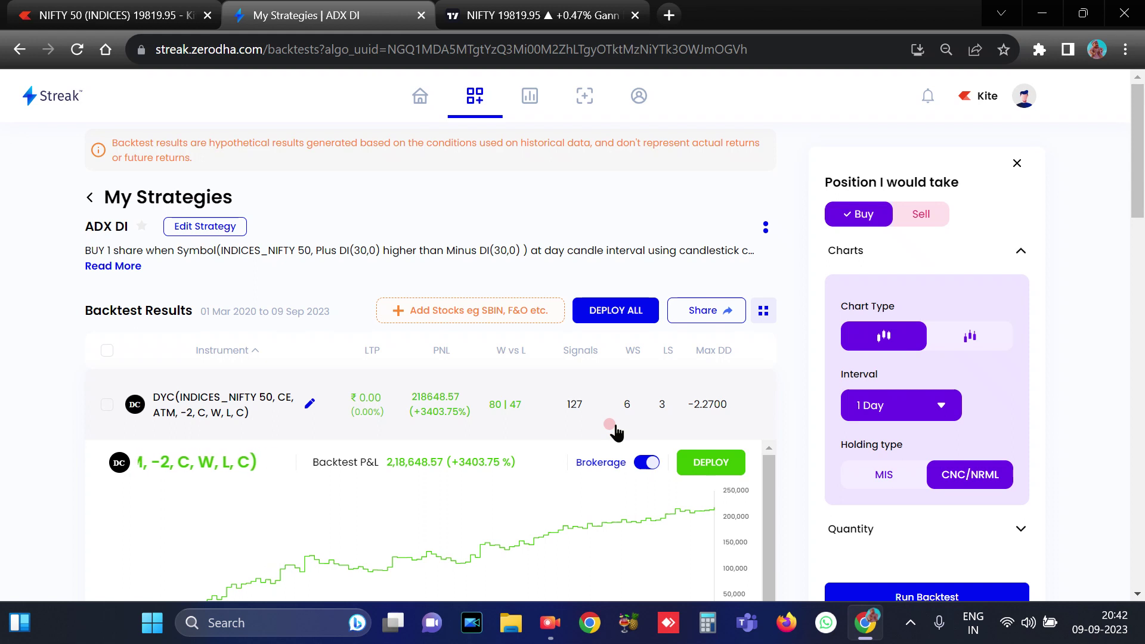
Examine the backtest's P&L curve, performance statistics and transaction details, including the contracts and entry prices of the June and July 2020 trades.
scroll(615, 426, "down", 3)
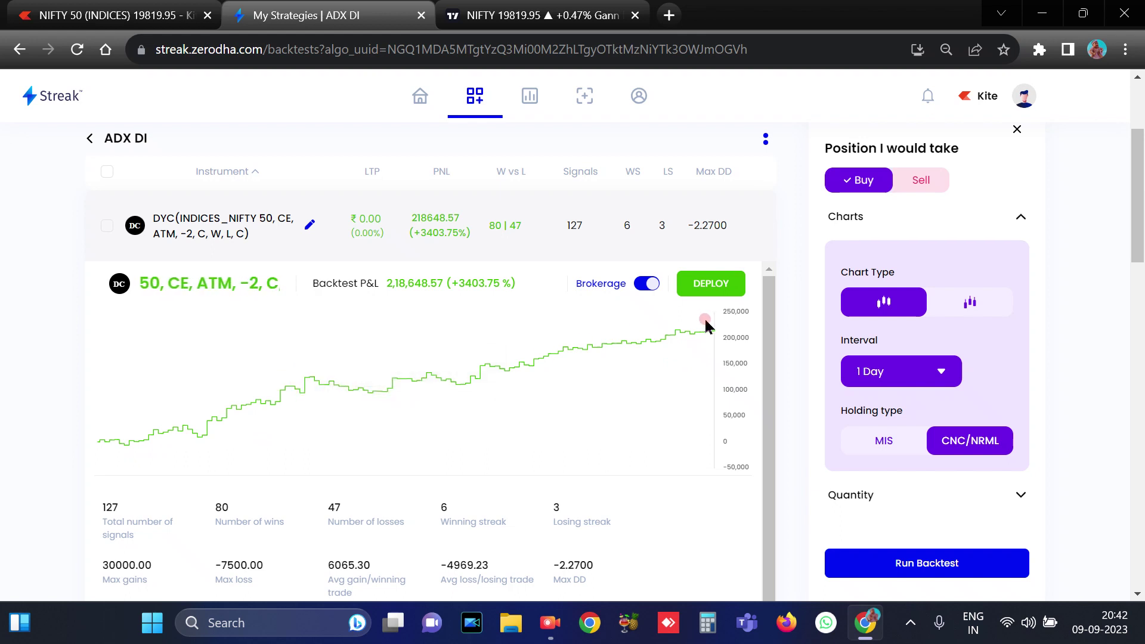
scroll(656, 340, "down", 6)
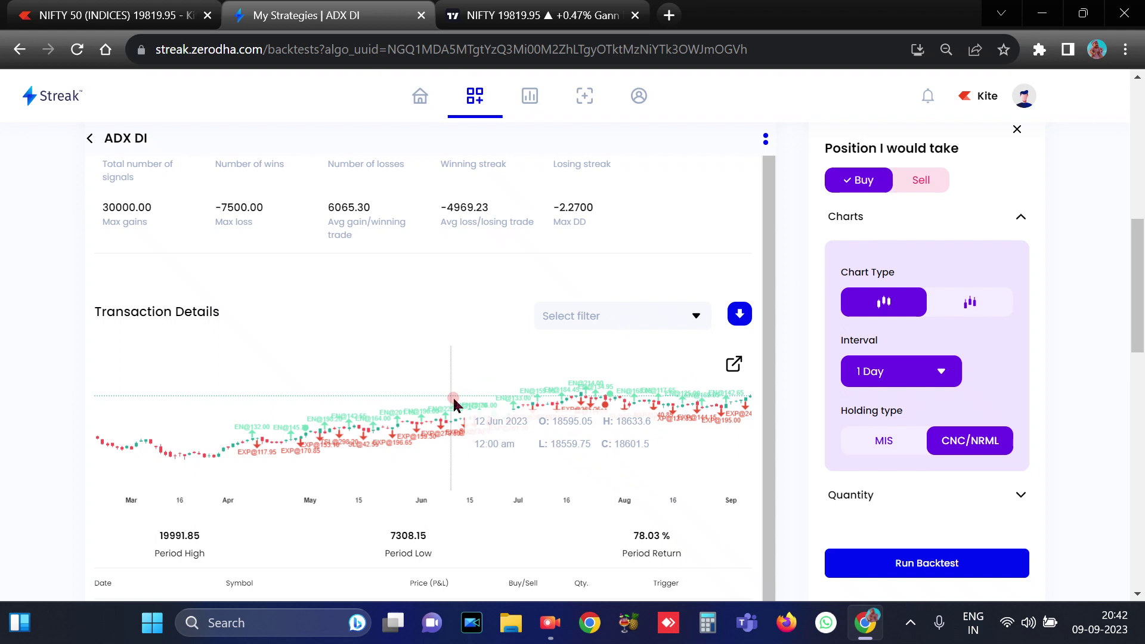
scroll(572, 537, "down", 7)
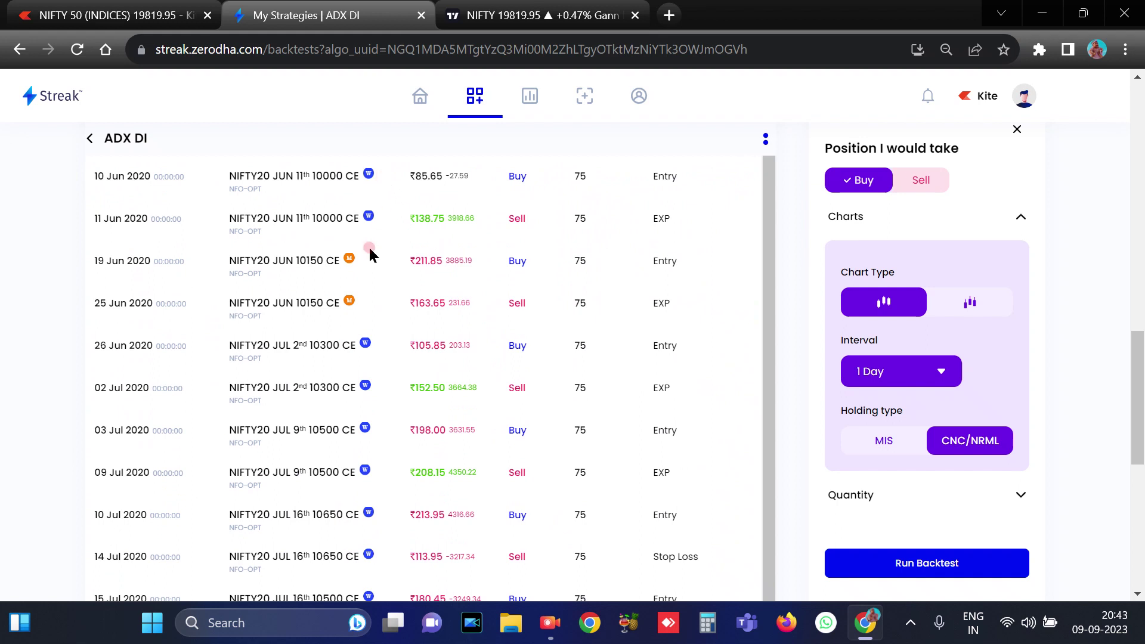
scroll(394, 394, "down", 6)
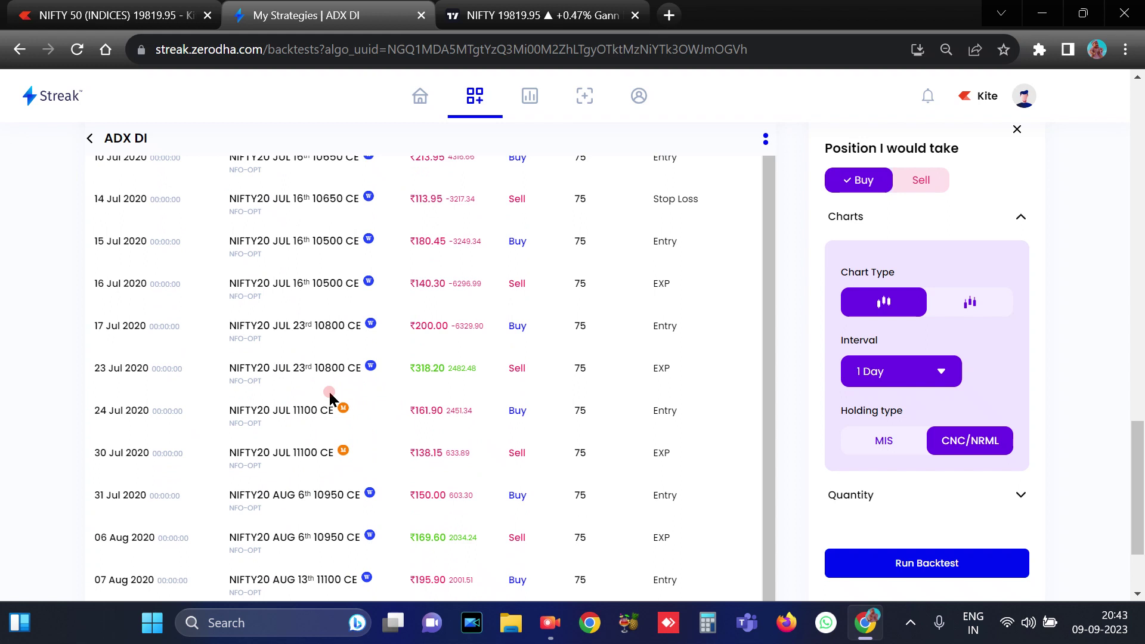
left_click_drag(216, 416, 359, 423)
left_click(360, 427)
scroll(490, 409, "up", 5)
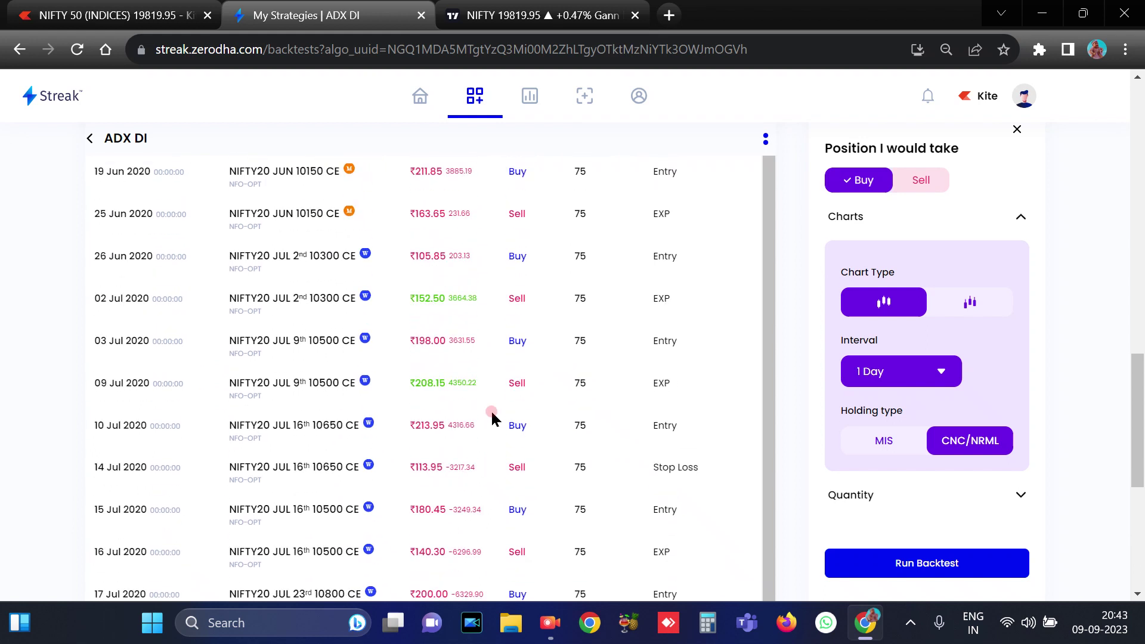
scroll(490, 409, "up", 2)
left_click_drag(406, 432, 455, 440)
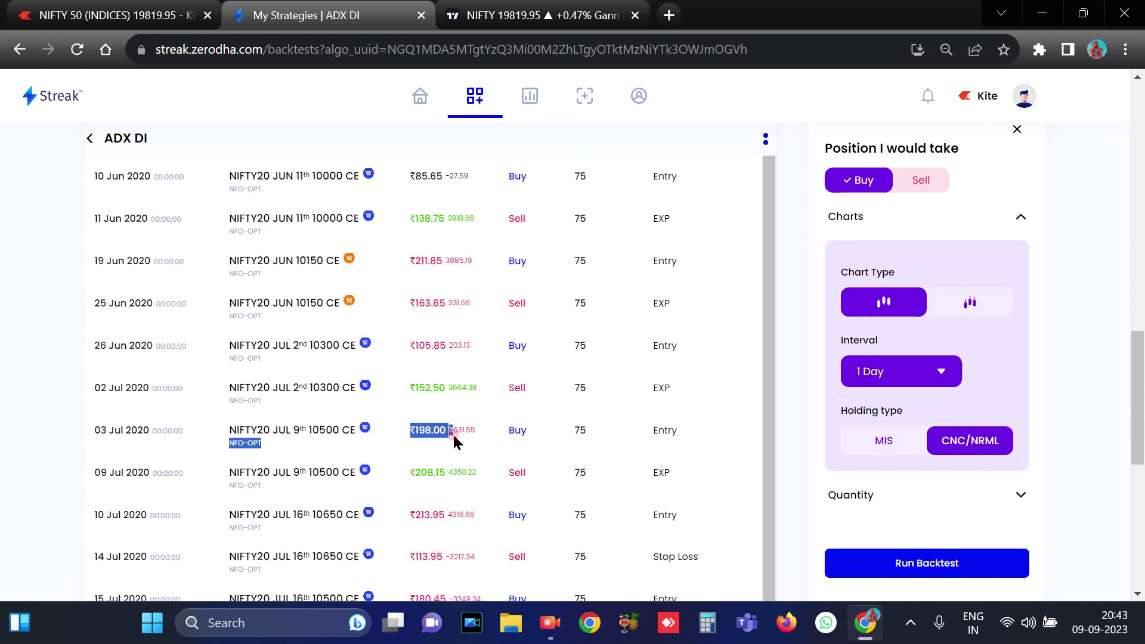
left_click(482, 451)
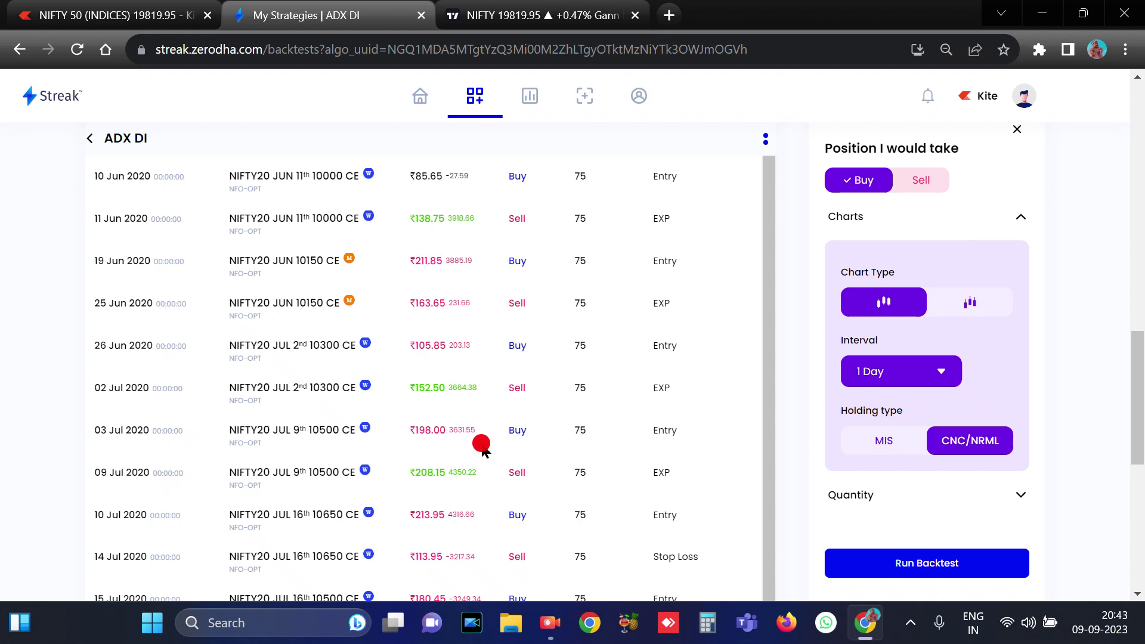
scroll(430, 239, "up", 2)
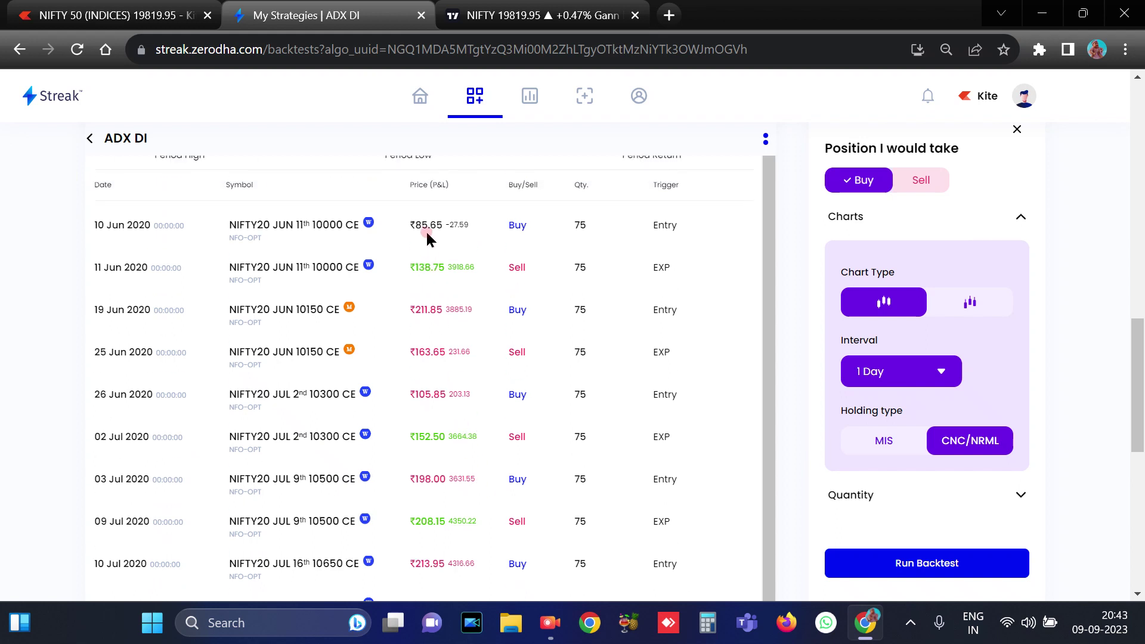
left_click_drag(409, 266, 458, 278)
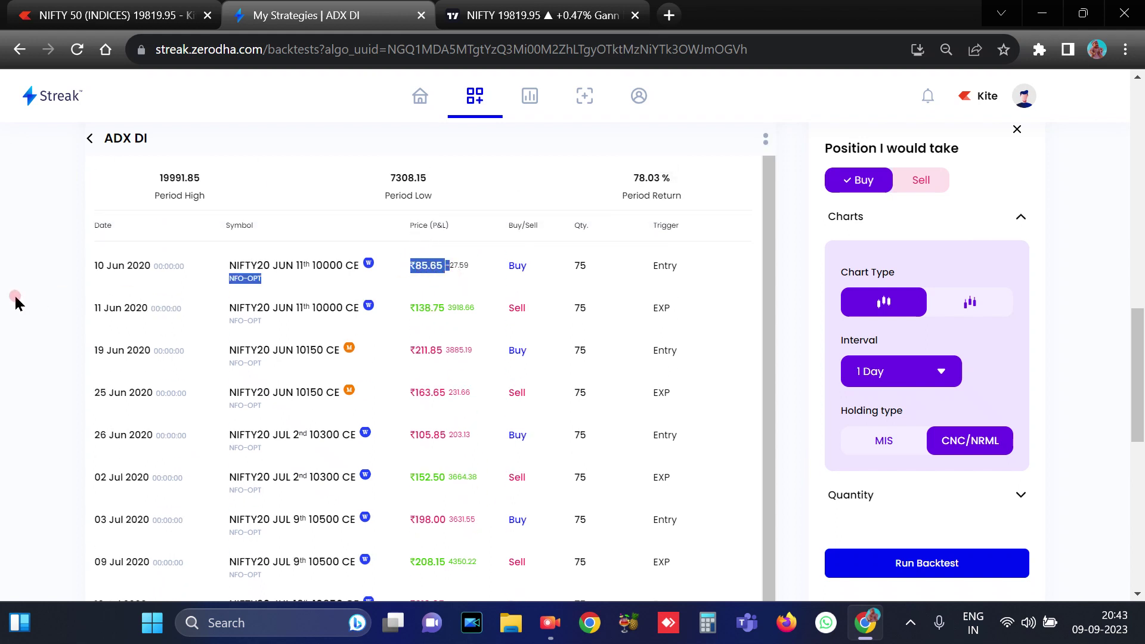
left_click(460, 282)
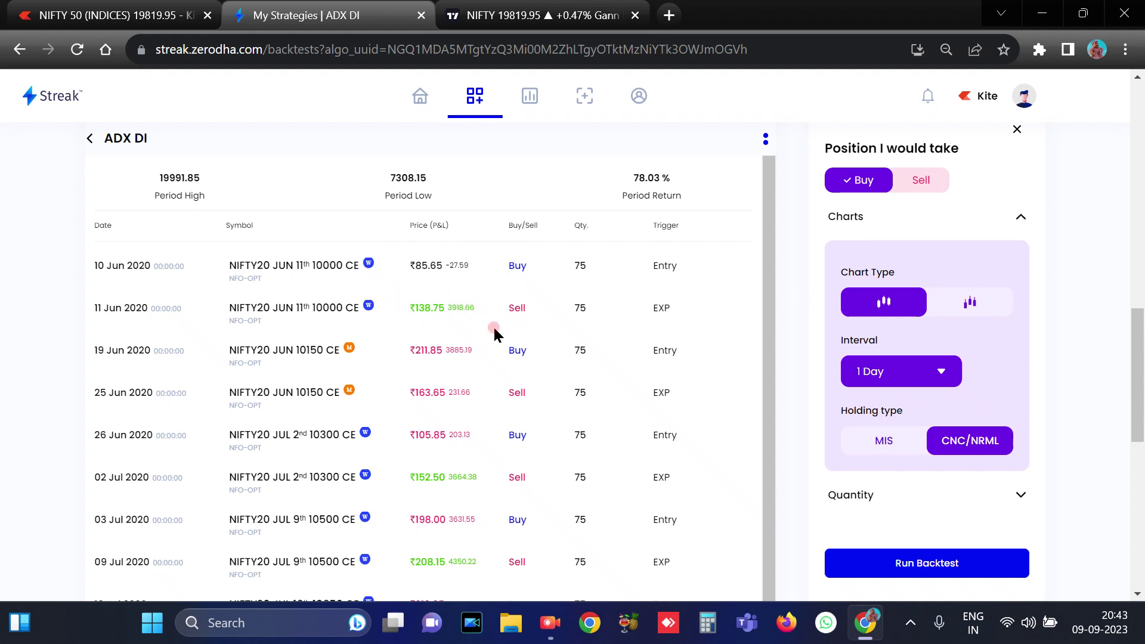
scroll(492, 324, "up", 6)
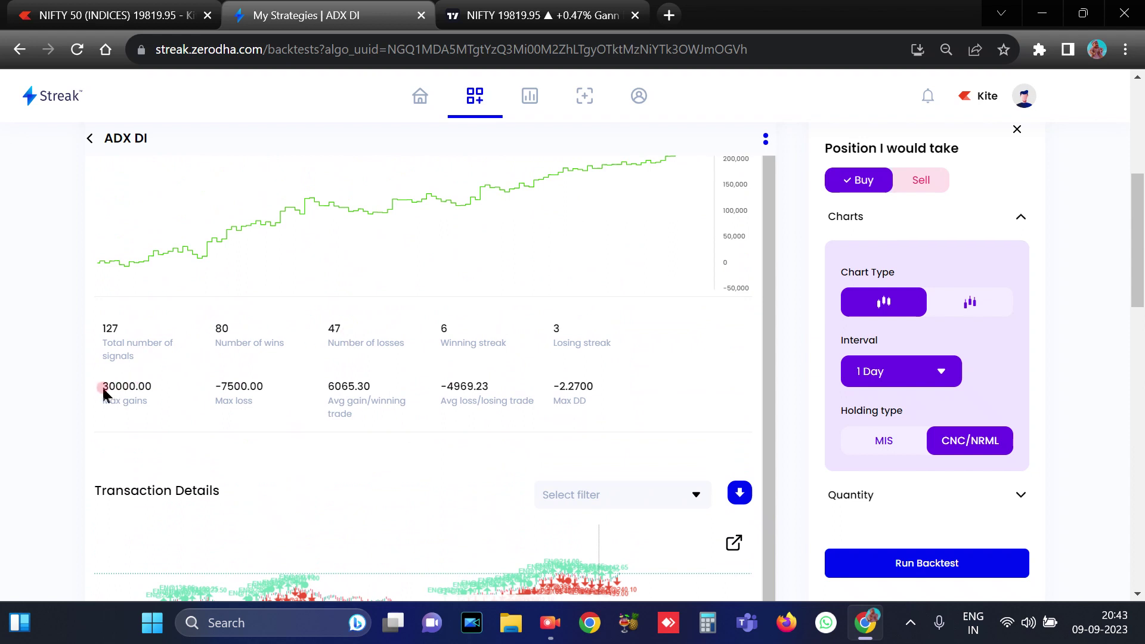
Examine the backtest's max gains, max loss, average gain and average loss per trade, and its P&L curve.
left_click_drag(102, 387, 245, 396)
left_click(160, 390)
left_click_drag(205, 392, 368, 390)
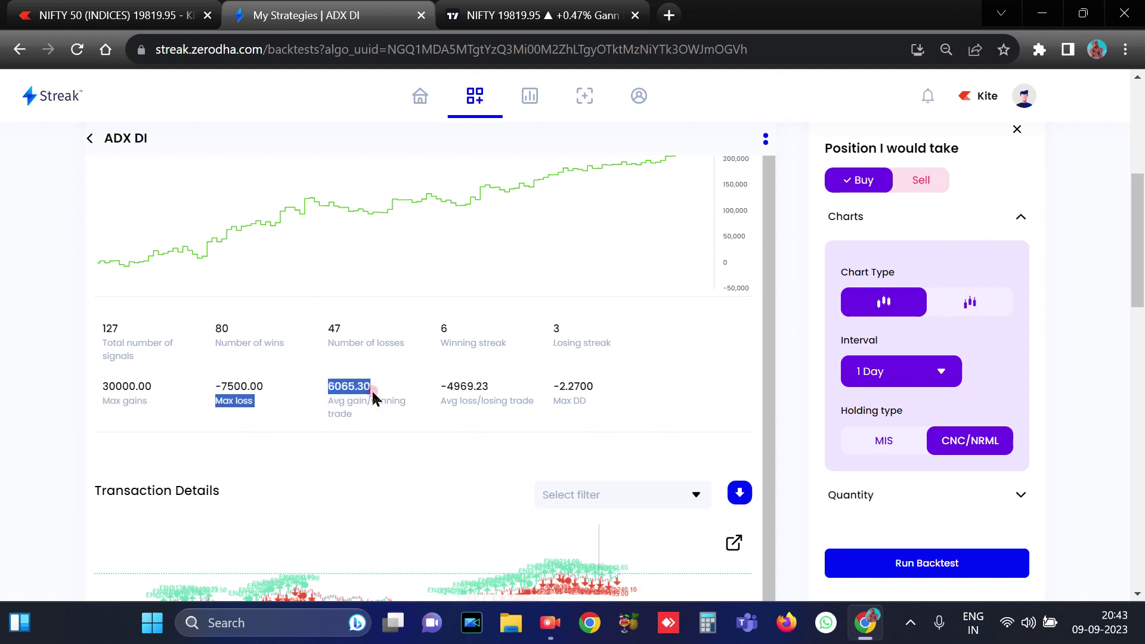
left_click(378, 434)
left_click_drag(431, 391, 486, 387)
left_click(484, 411)
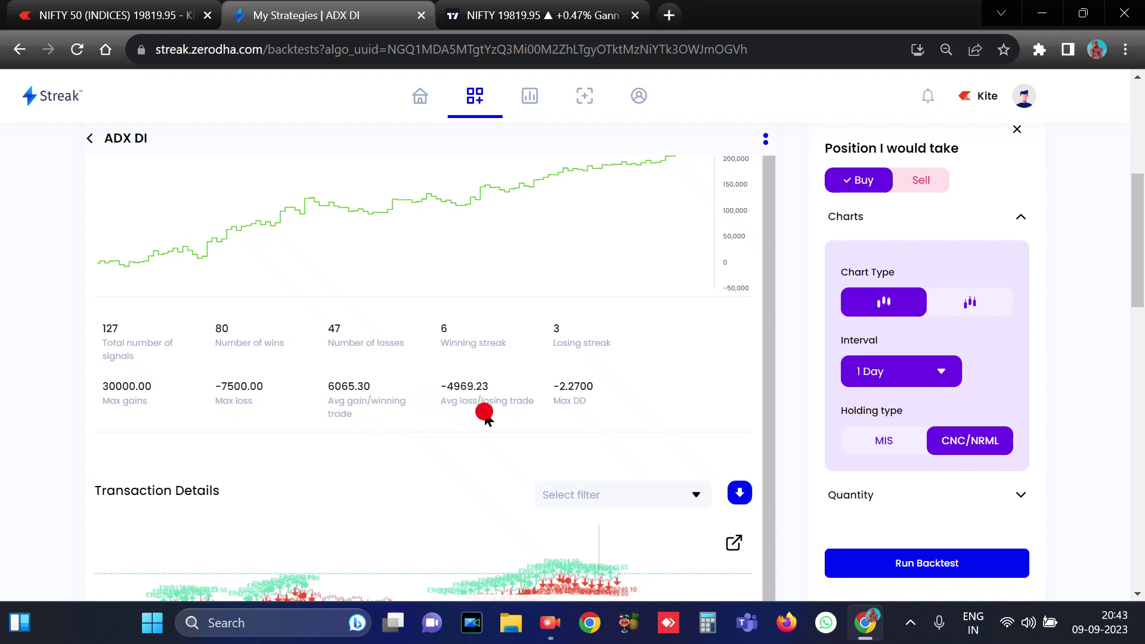
scroll(486, 419, "up", 5)
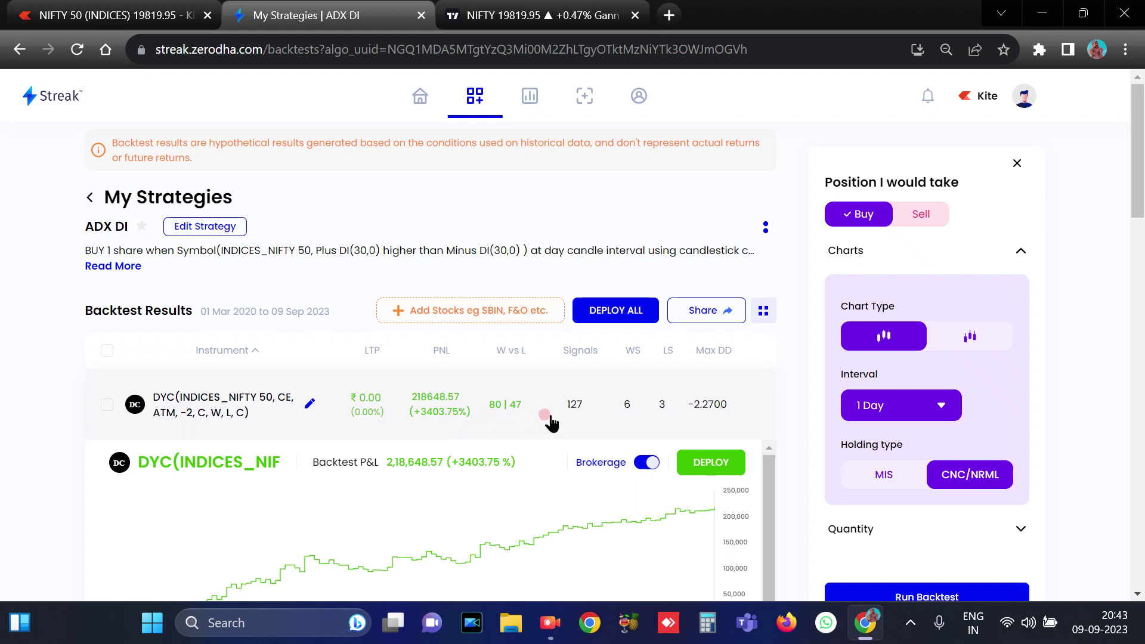
scroll(549, 417, "down", 3)
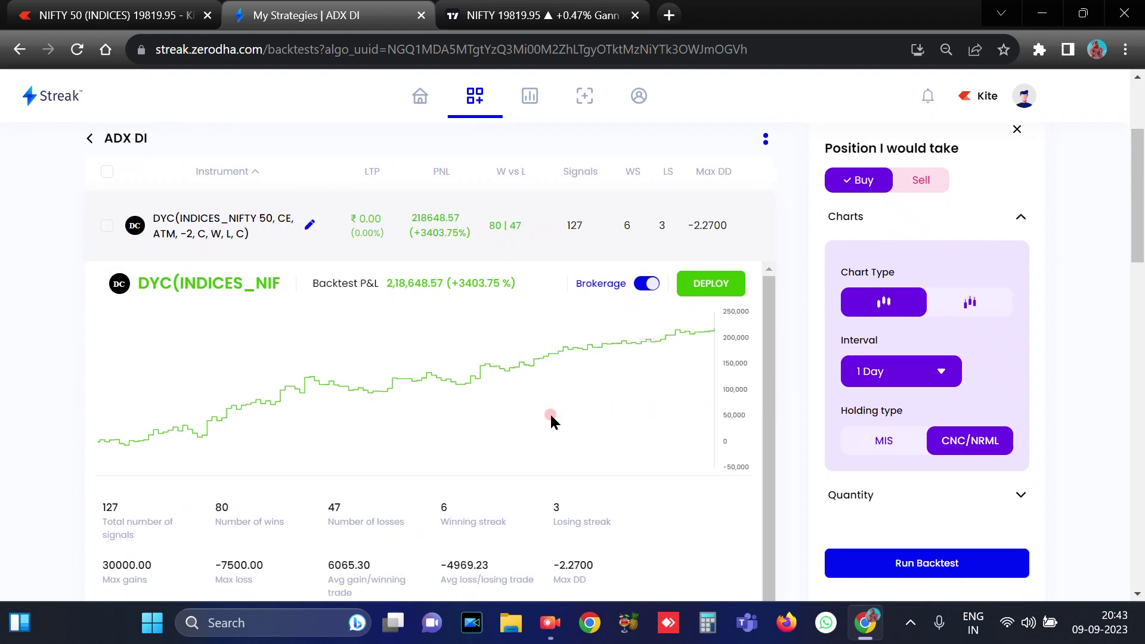
scroll(551, 416, "up", 3)
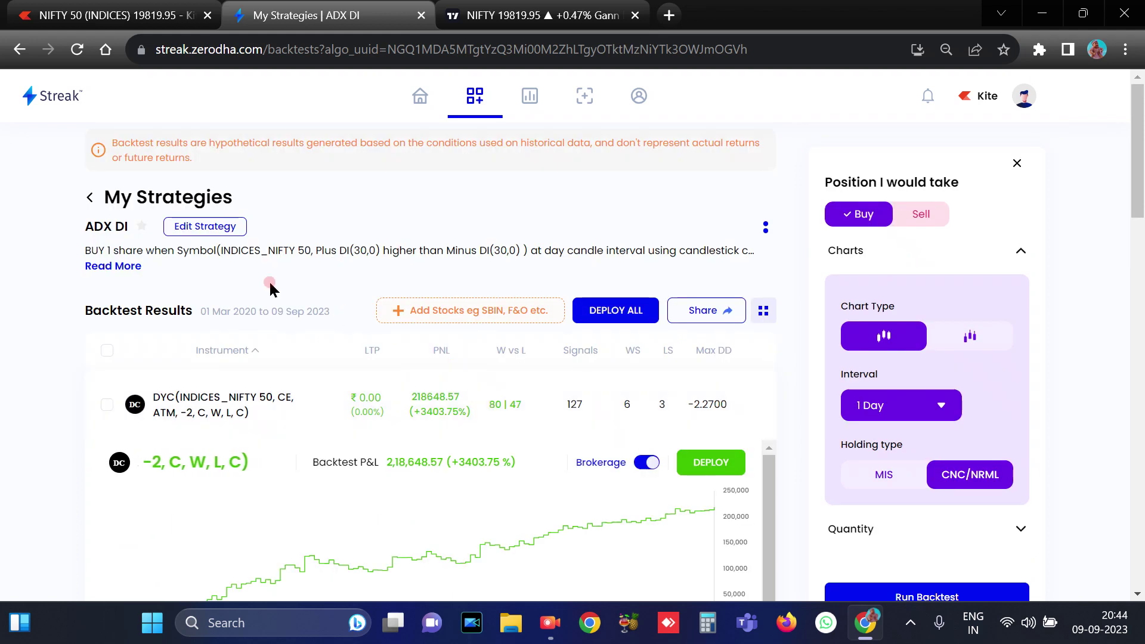
Edit the ADX DI entry condition so Plus DI(30,0) crosses above Minus DI(30,0), and save and backtest the strategy.
left_click(201, 233)
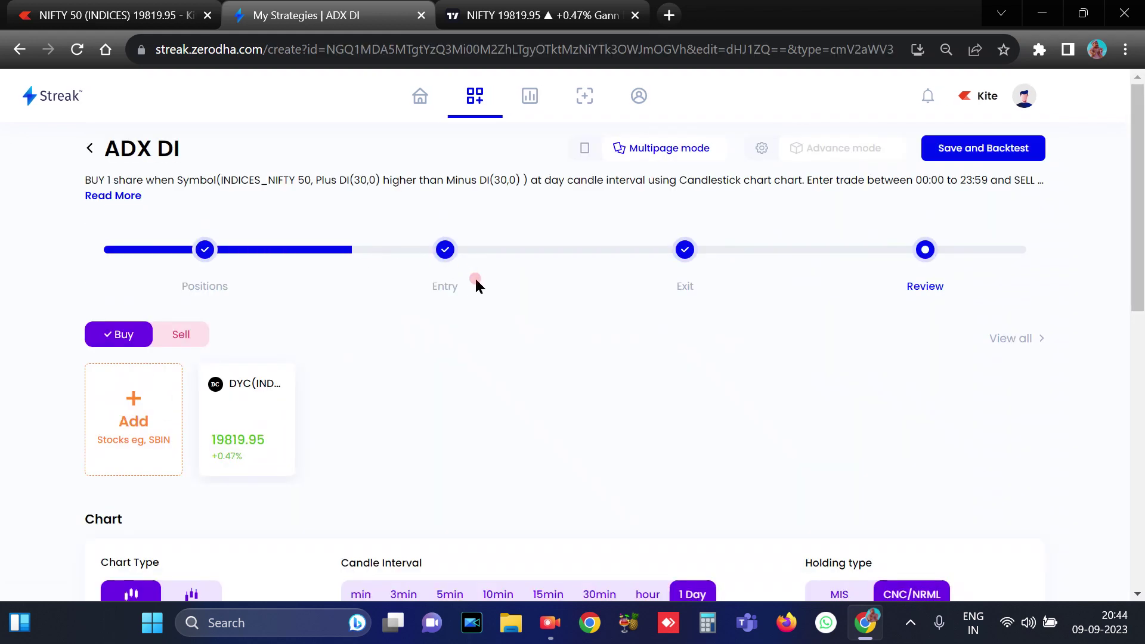
left_click(452, 256)
left_click(422, 464)
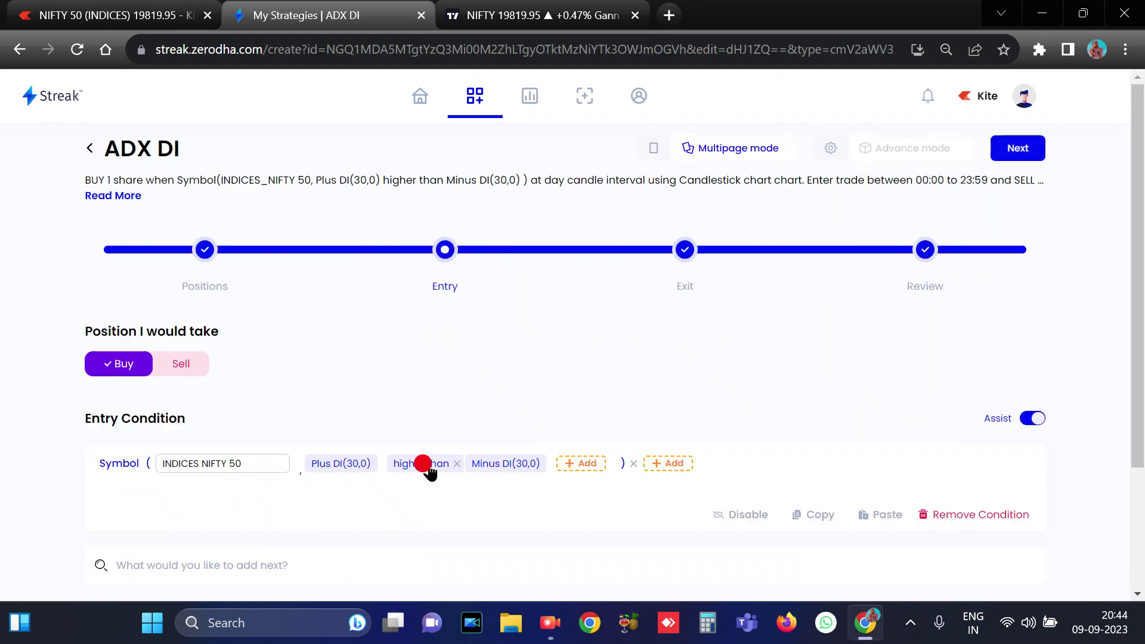
left_click(503, 305)
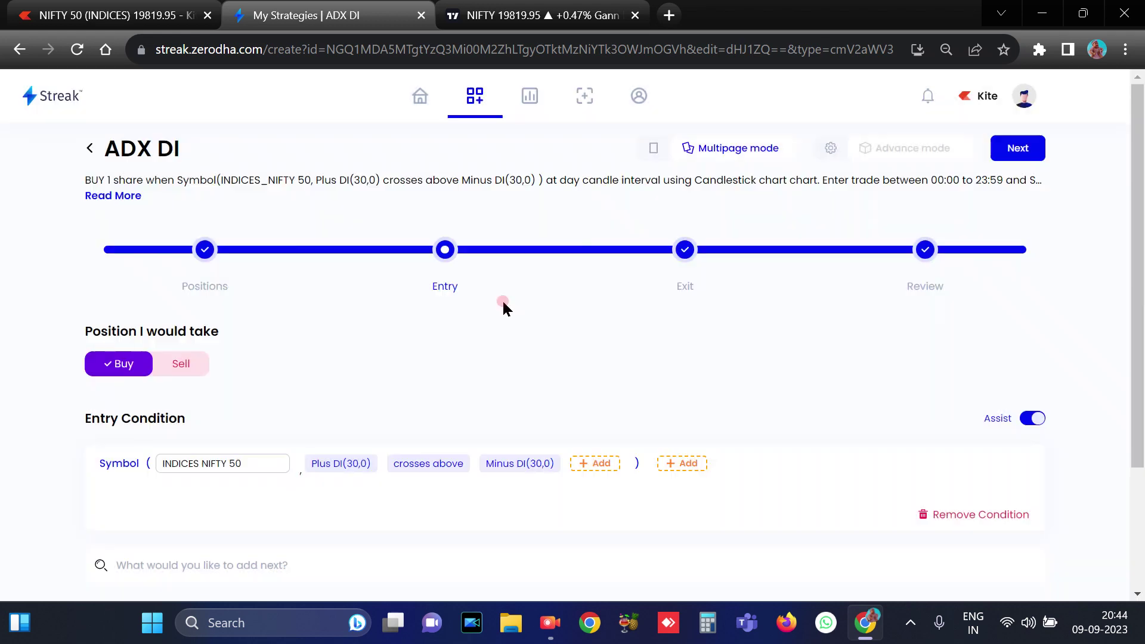
left_click(1017, 148)
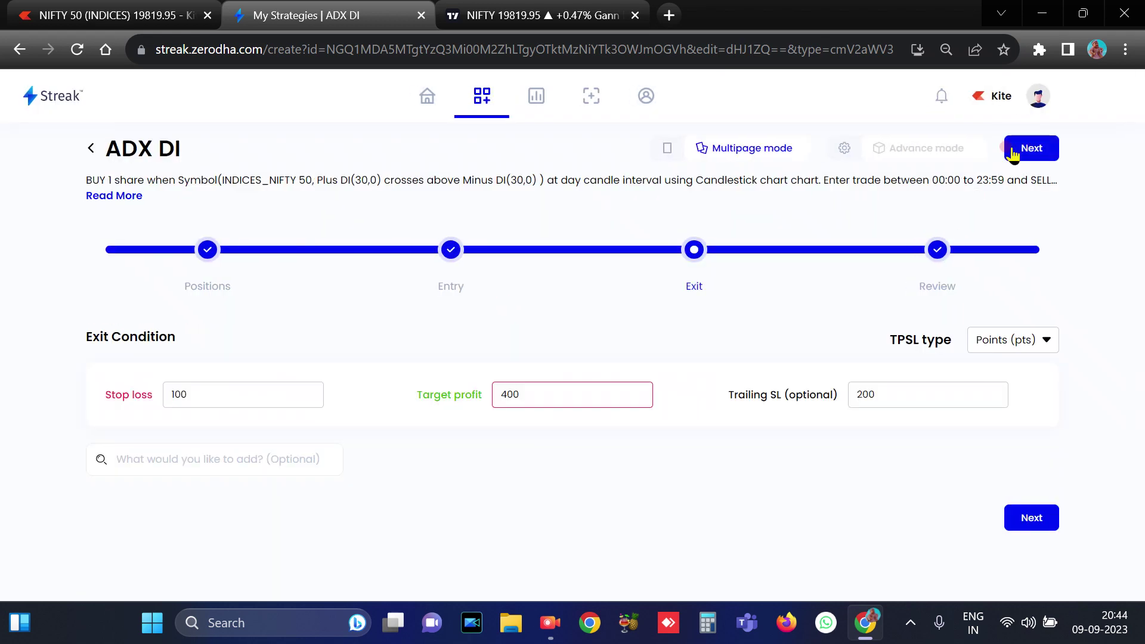
left_click(1012, 152)
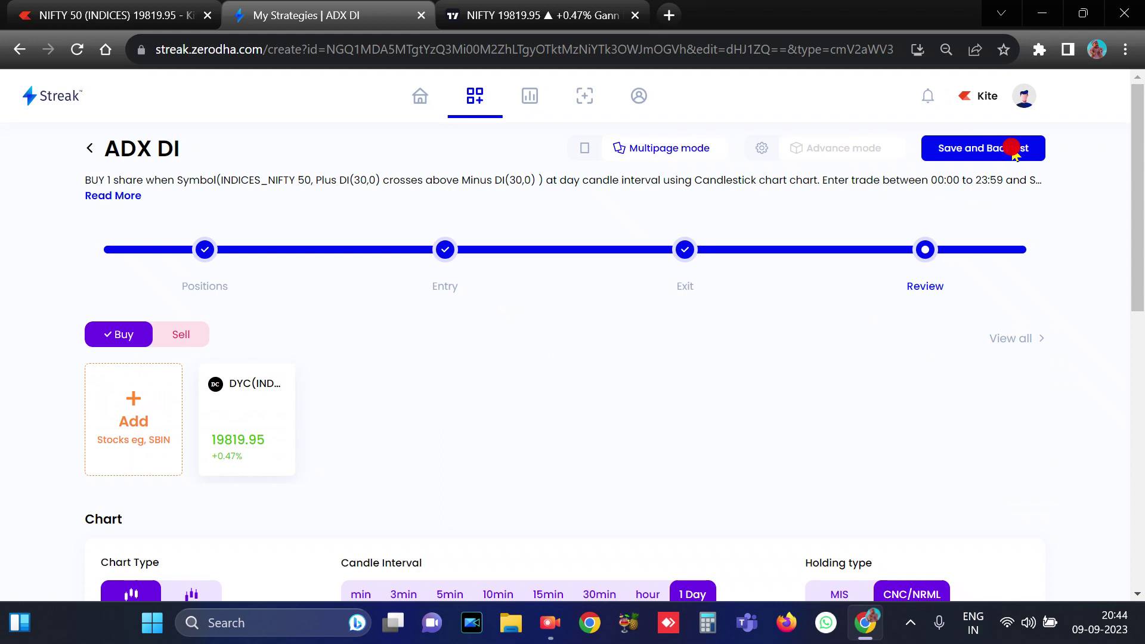
left_click(1012, 151)
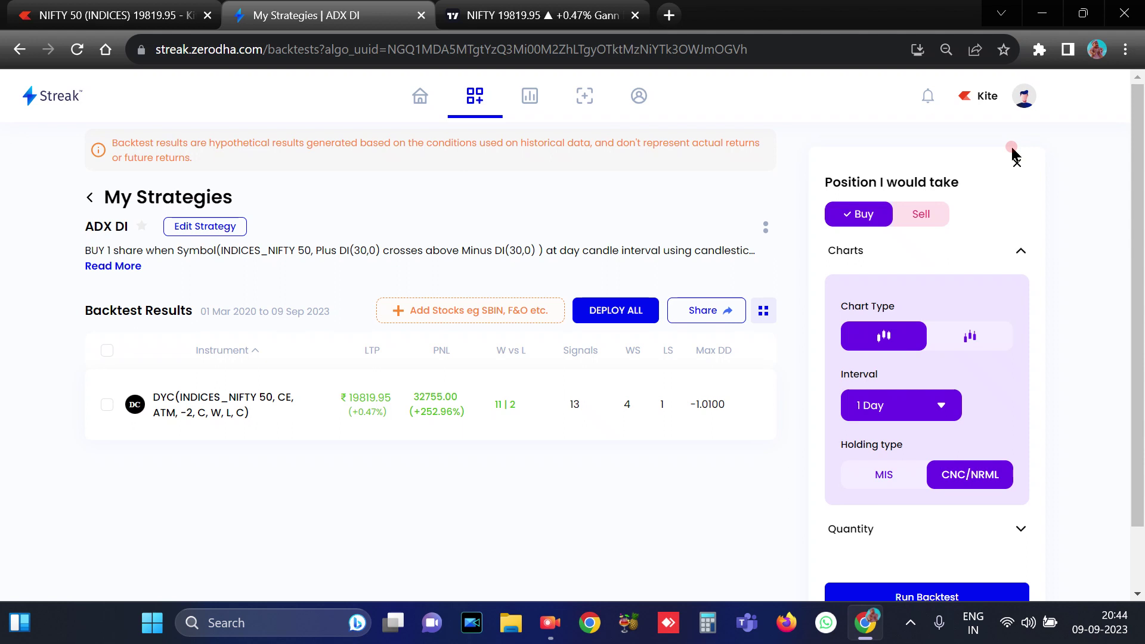
Expand the crosses-above backtest result and examine its P&L curve, performance statistics and transaction details.
left_click(457, 434)
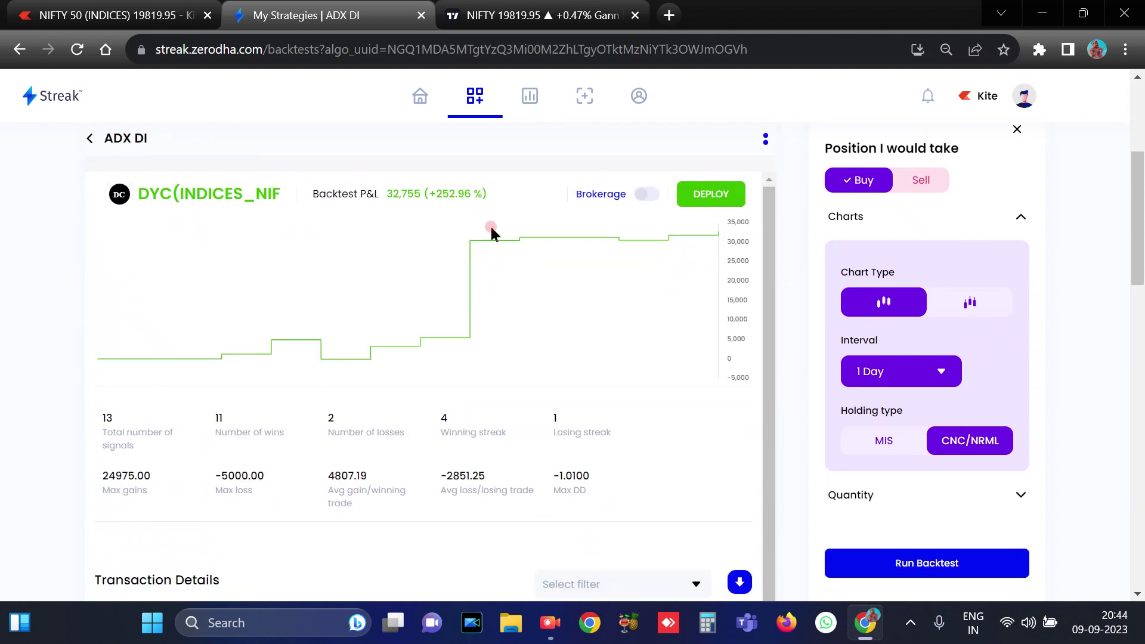
scroll(645, 447, "down", 6)
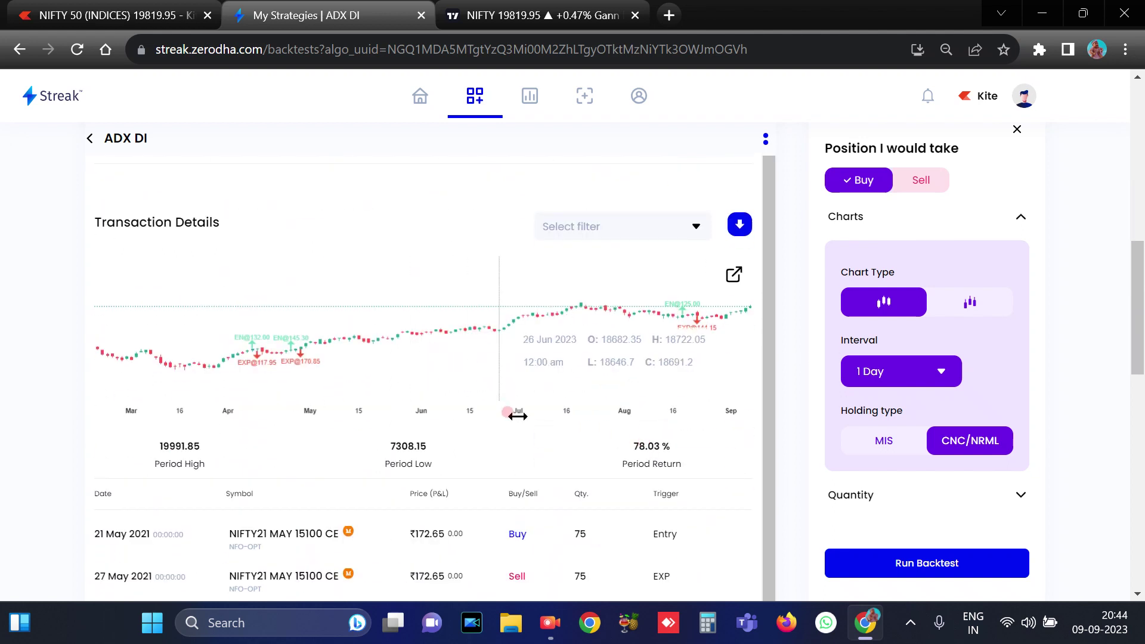
scroll(523, 422, "down", 6)
scroll(524, 424, "up", 15)
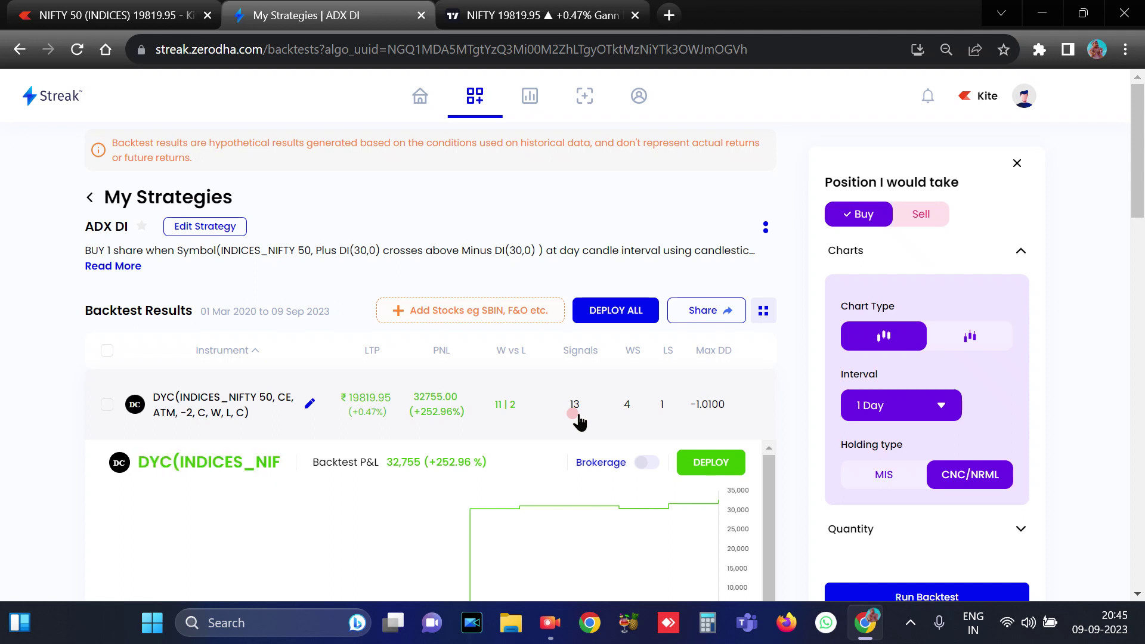
Switch to the TradingView NIFTY daily chart and examine the ADX and DI line crossings in late 2022 and early 2023.
left_click(537, 15)
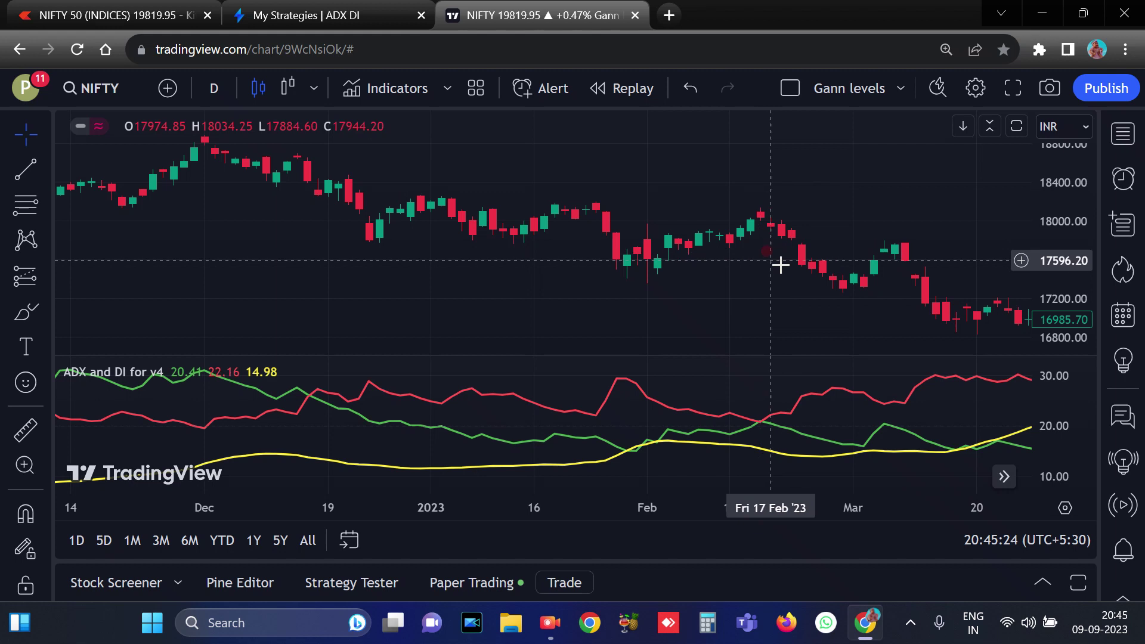
mouse_move(552, 291)
left_mouse_down()
mouse_move(563, 300)
mouse_move(846, 273)
left_mouse_up()
left_click_drag(674, 272, 817, 270)
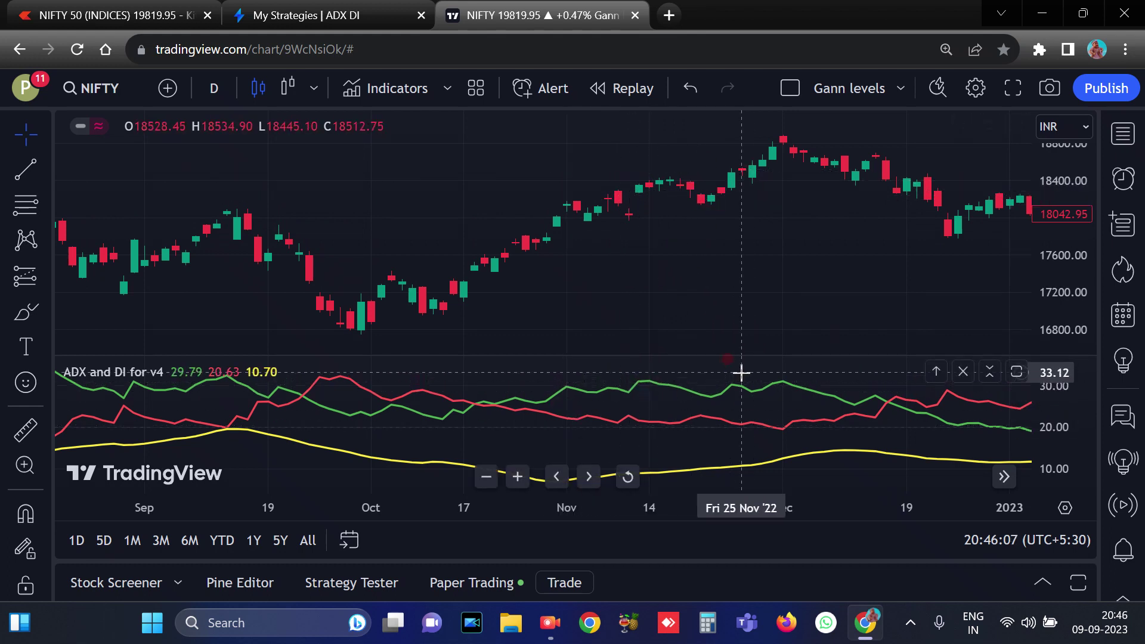
Switch back to Streak, set the ADX DI entry comparator between Plus DI and Minus DI to higher than, and save and backtest the strategy.
key("ctrl+shift+Tab")
left_click(445, 249)
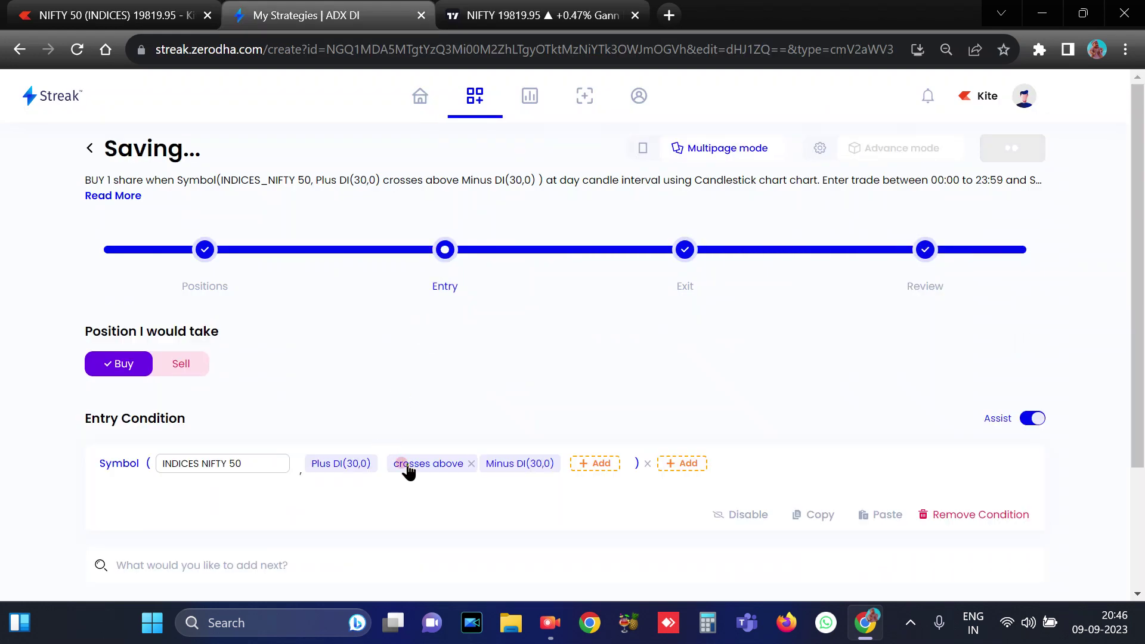
left_click(408, 469)
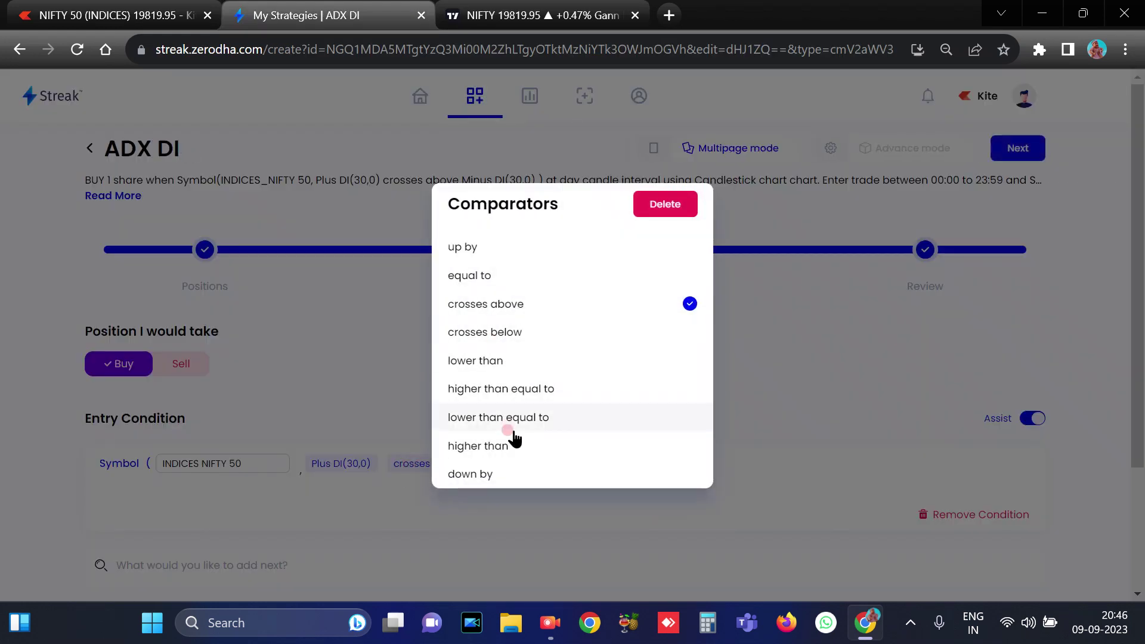
left_click(510, 447)
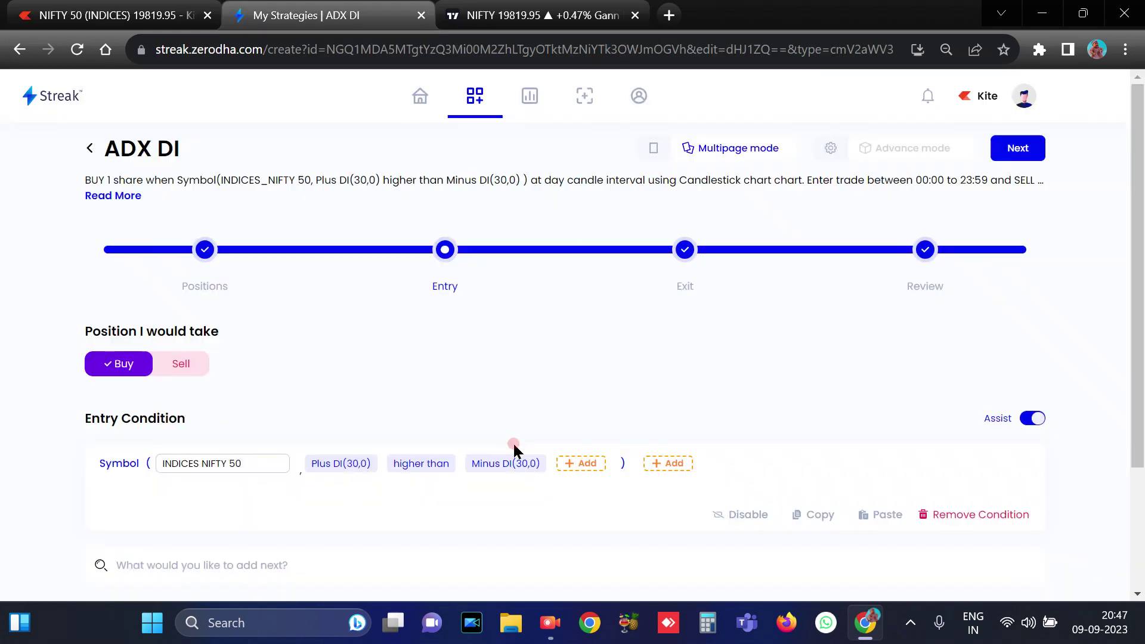
left_click(1017, 151)
left_click(1020, 152)
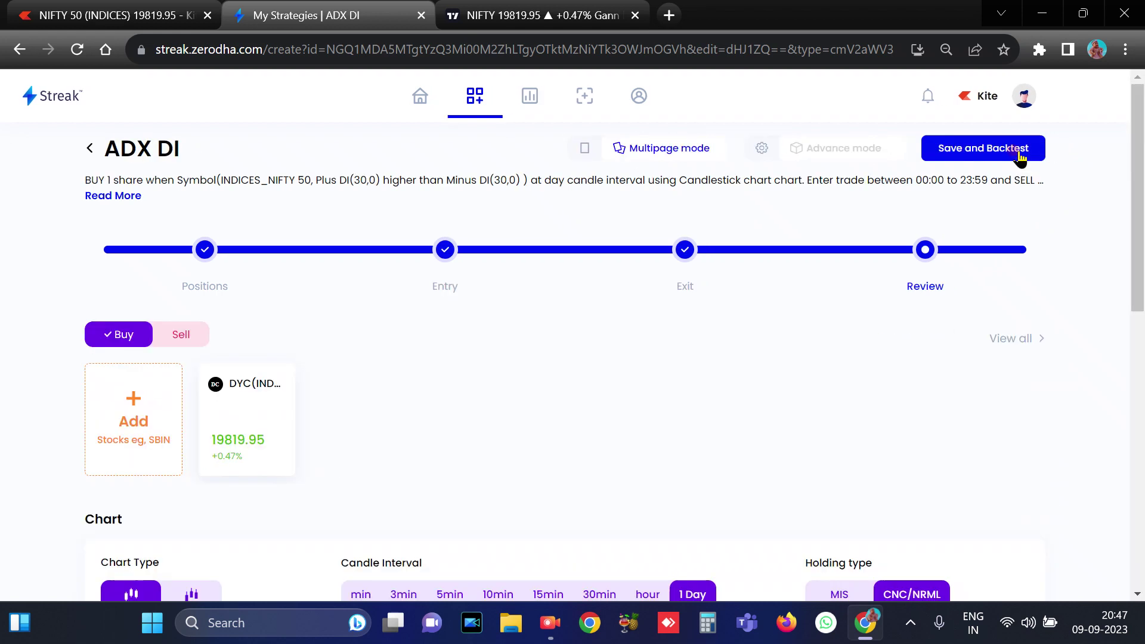
left_click(1017, 151)
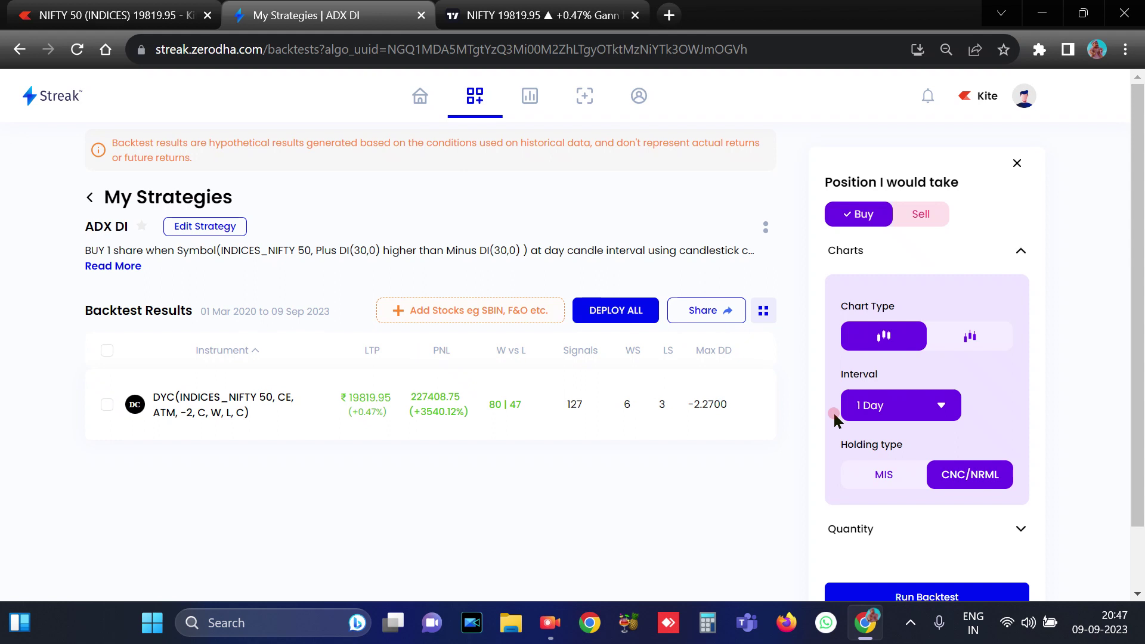
Run the ADX DI backtest with a 5 Minutes interval and MIS holding type.
left_click(892, 408)
left_click(945, 442)
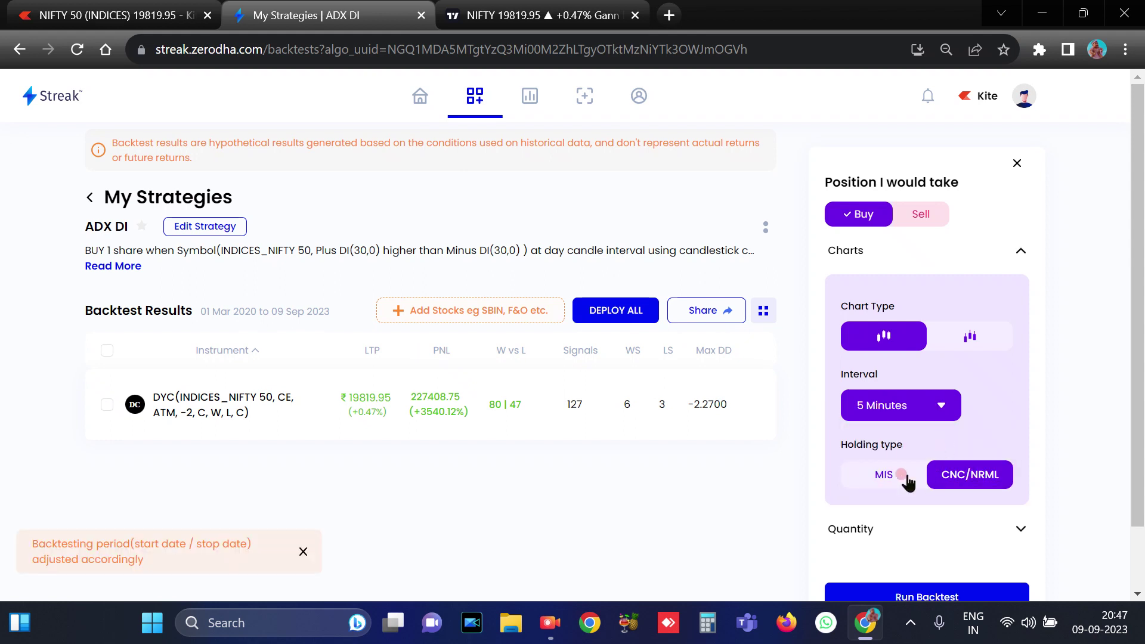
left_click(900, 477)
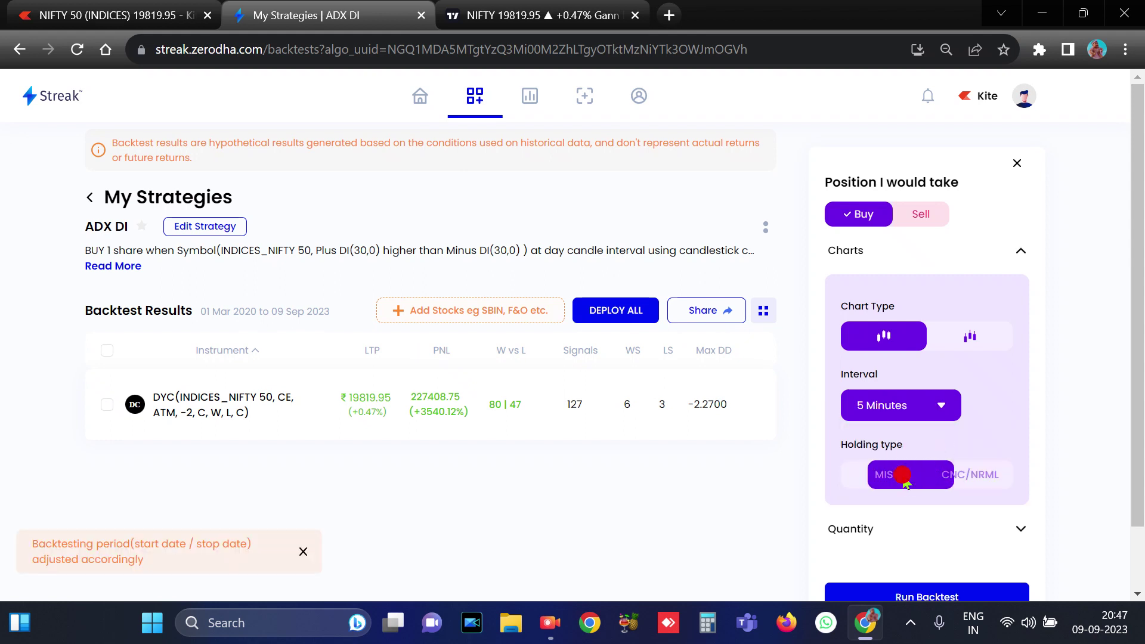
left_click(921, 597)
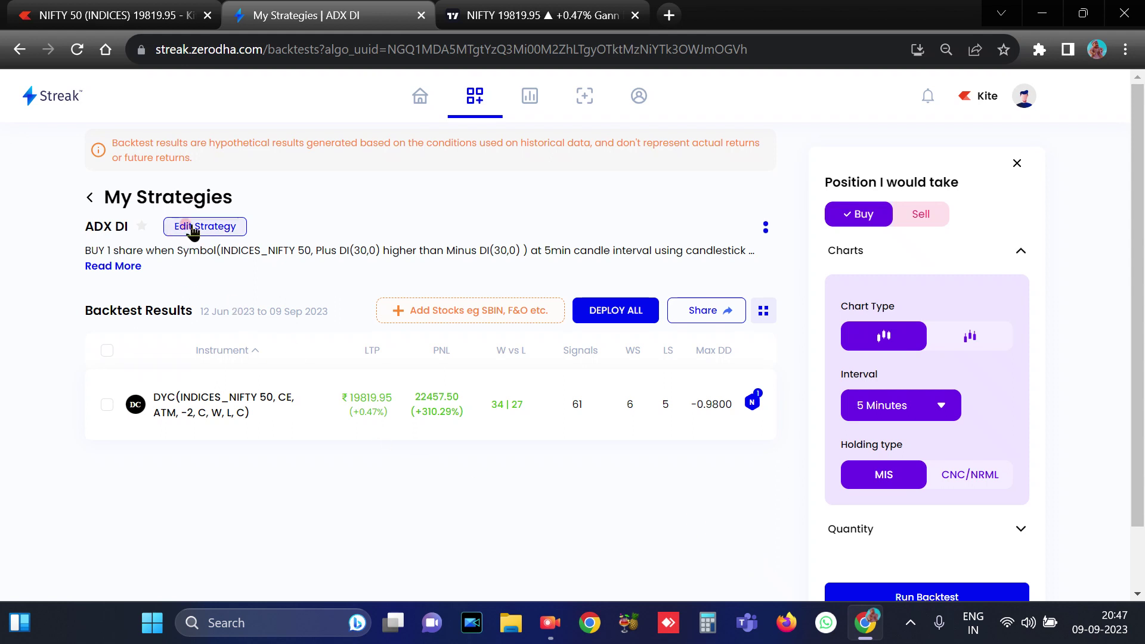
Copy the ADX DI strategy under the name "ADX short".
left_click(765, 230)
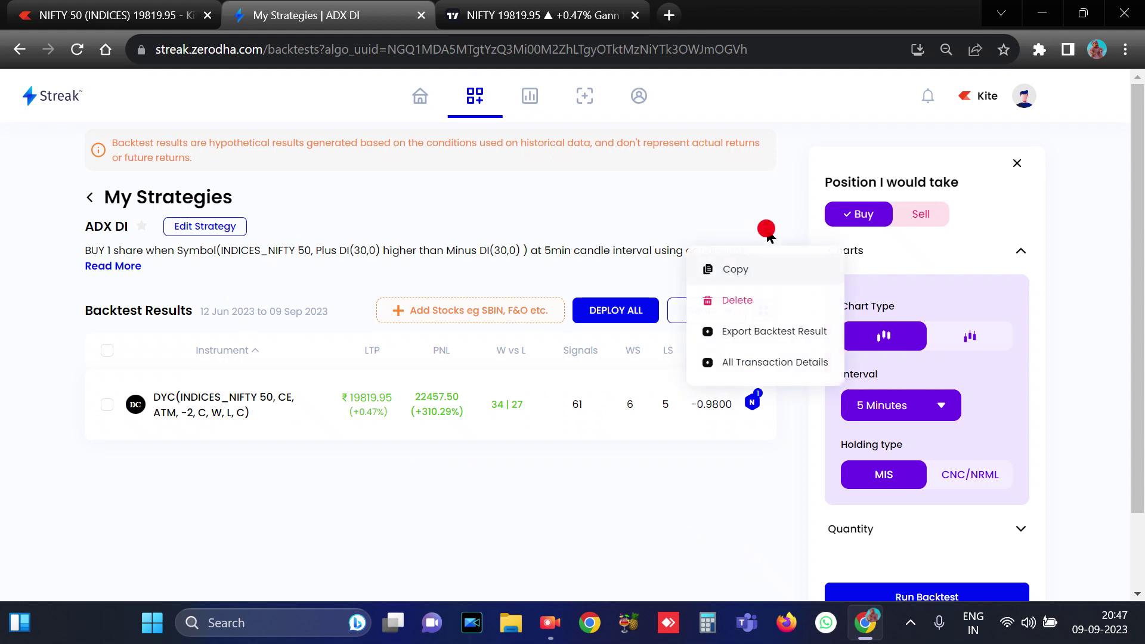
left_click(739, 270)
left_click(632, 321)
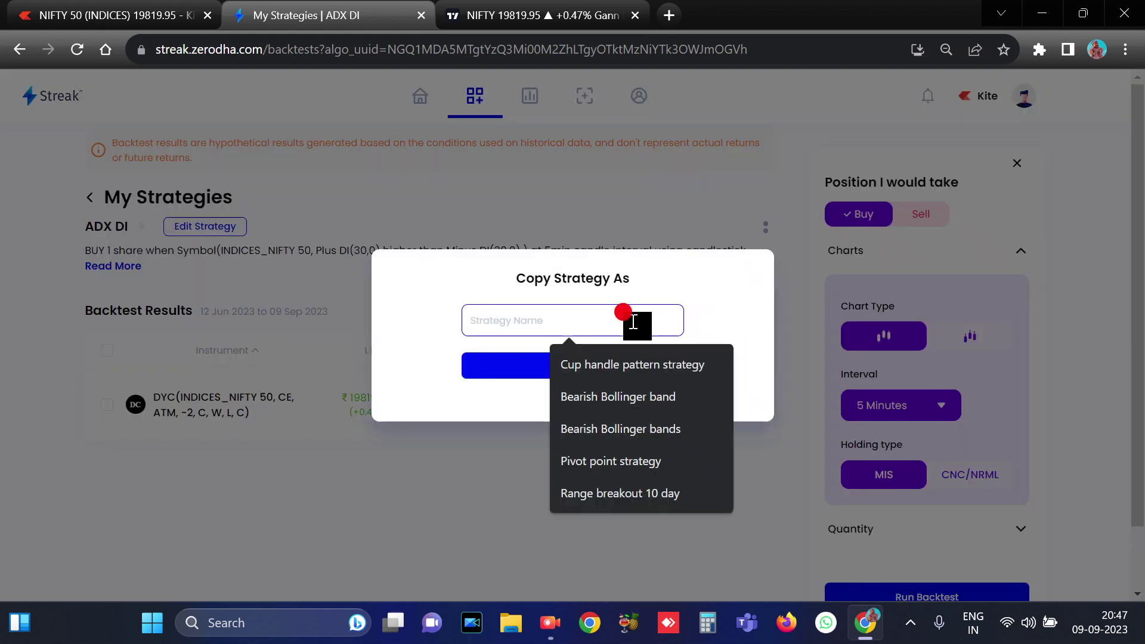
type("DX short")
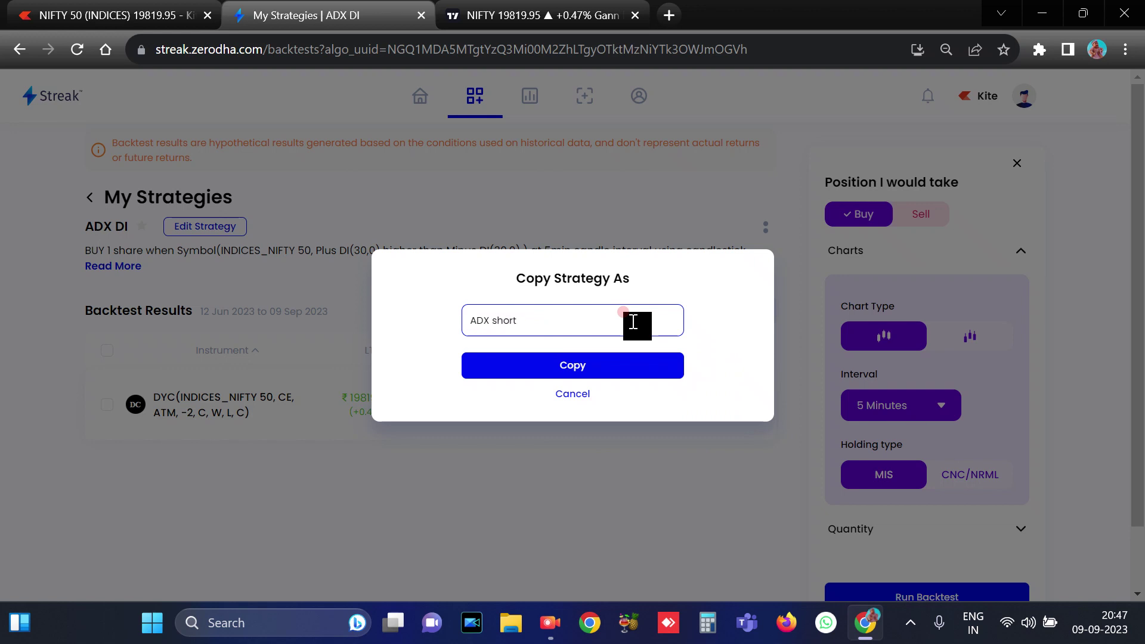
left_click(607, 364)
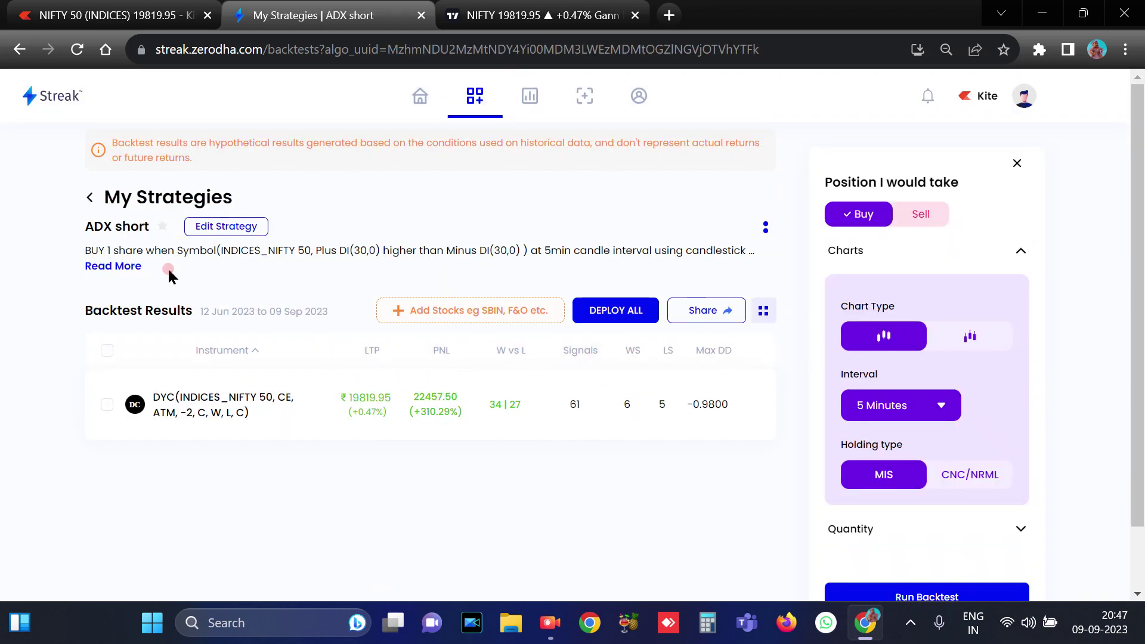
Edit the ADX short strategy's NIFTY 50 dynamic contract to contract type PE with a strikes offset from ATM of 2.
left_click(223, 226)
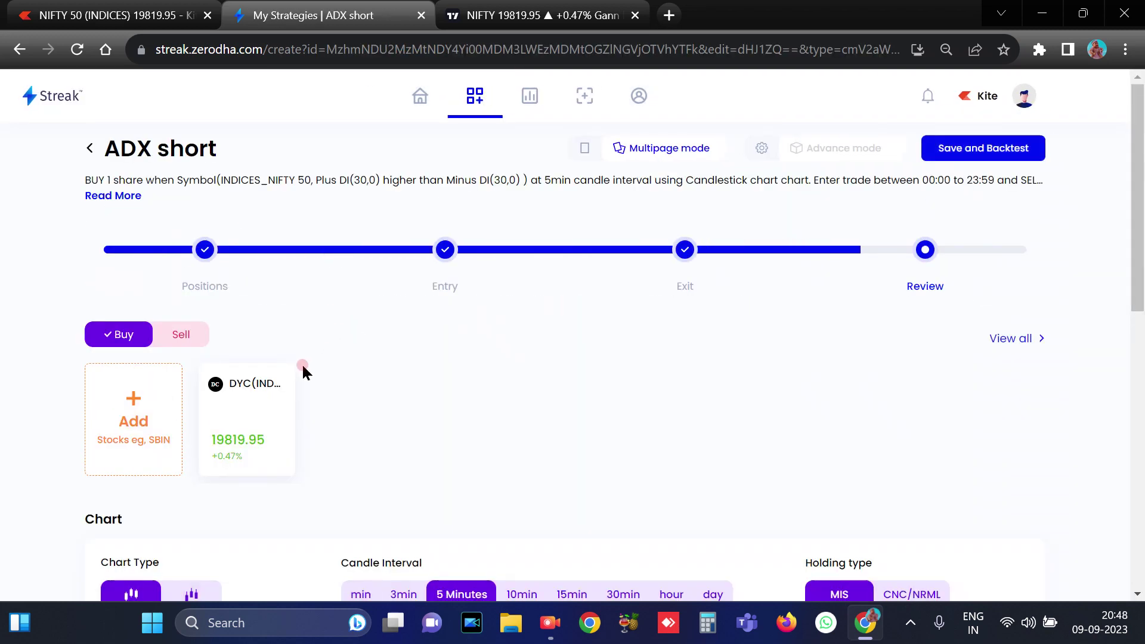
left_click(220, 421)
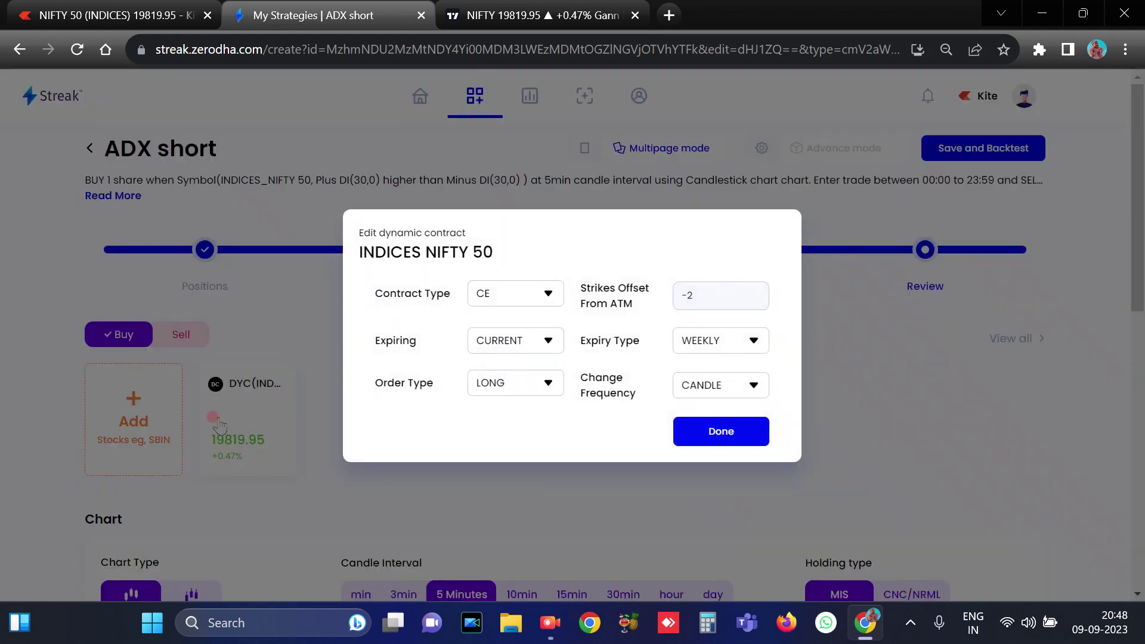
left_click(519, 293)
left_click(517, 356)
left_click_drag(695, 293, 671, 304)
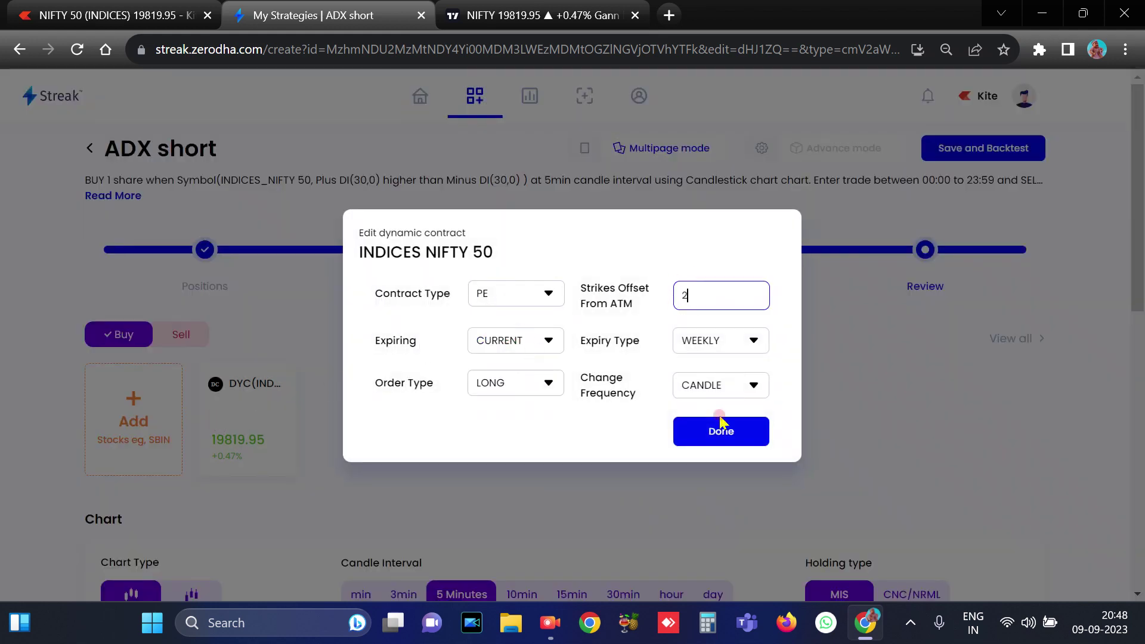
left_click(720, 439)
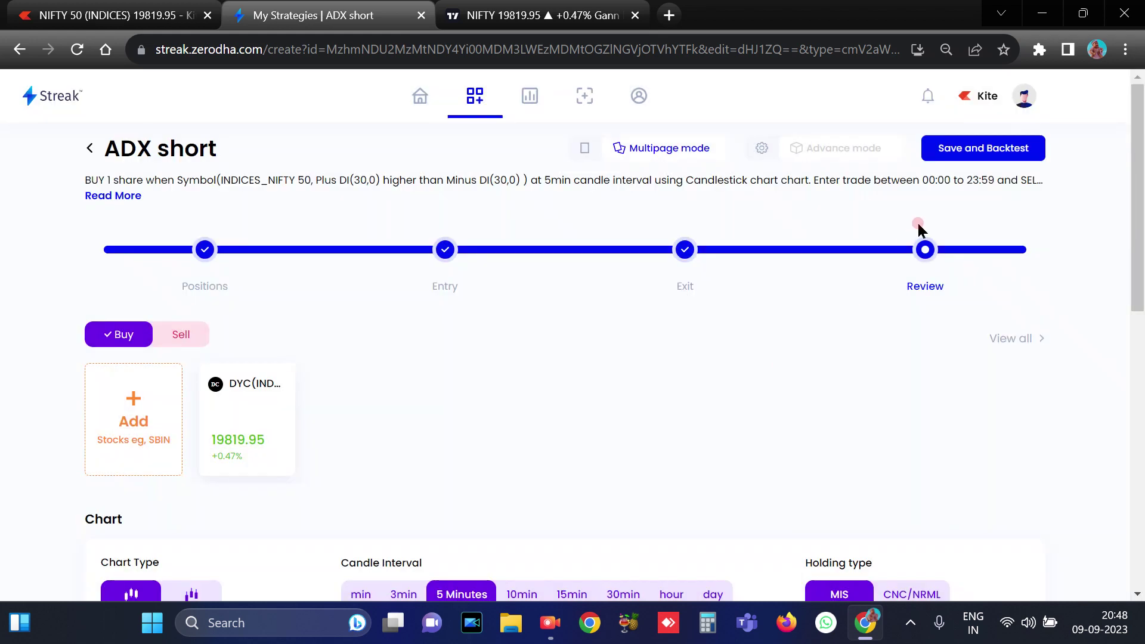
Set the ADX short strategy's holding type to CNC/NRML and its candle interval to 1 Day.
left_click(724, 590)
scroll(882, 477, "down", 3)
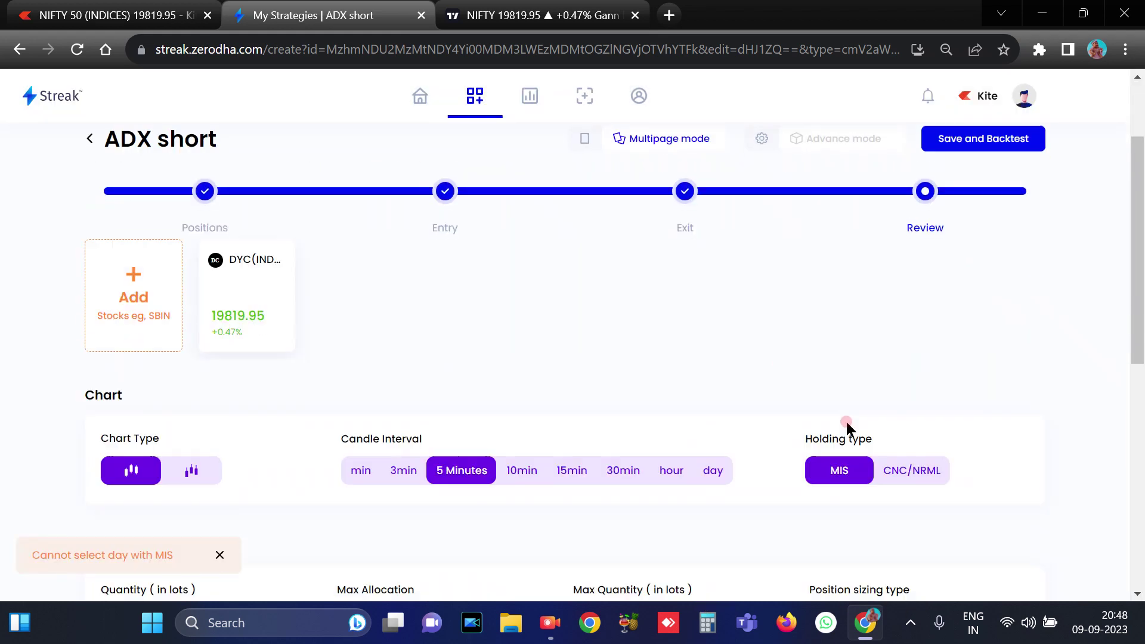
left_click(902, 415)
left_click(708, 424)
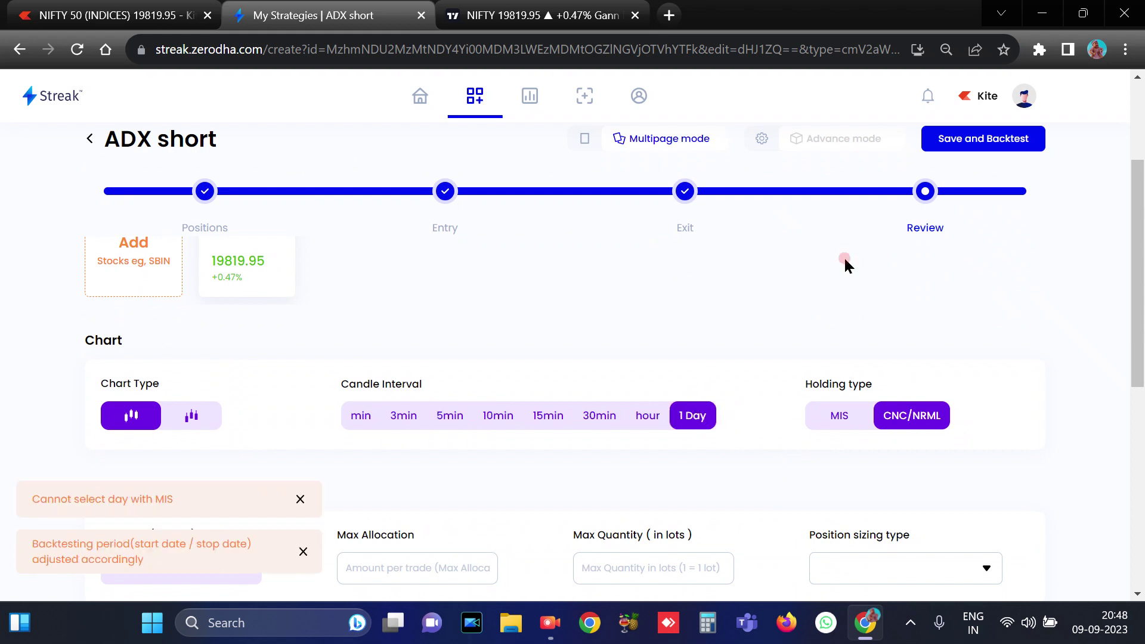
Change the ADX short entry condition to Plus DI(30,0) lower than Minus DI(30,0) and continue to the exit conditions.
left_click(446, 196)
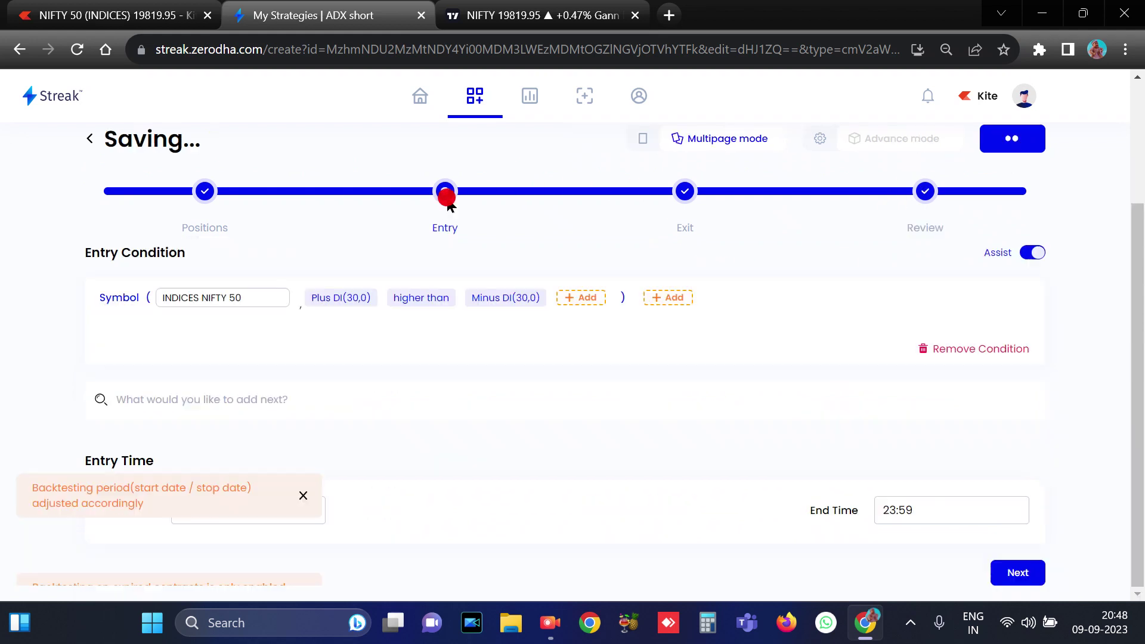
left_click(425, 304)
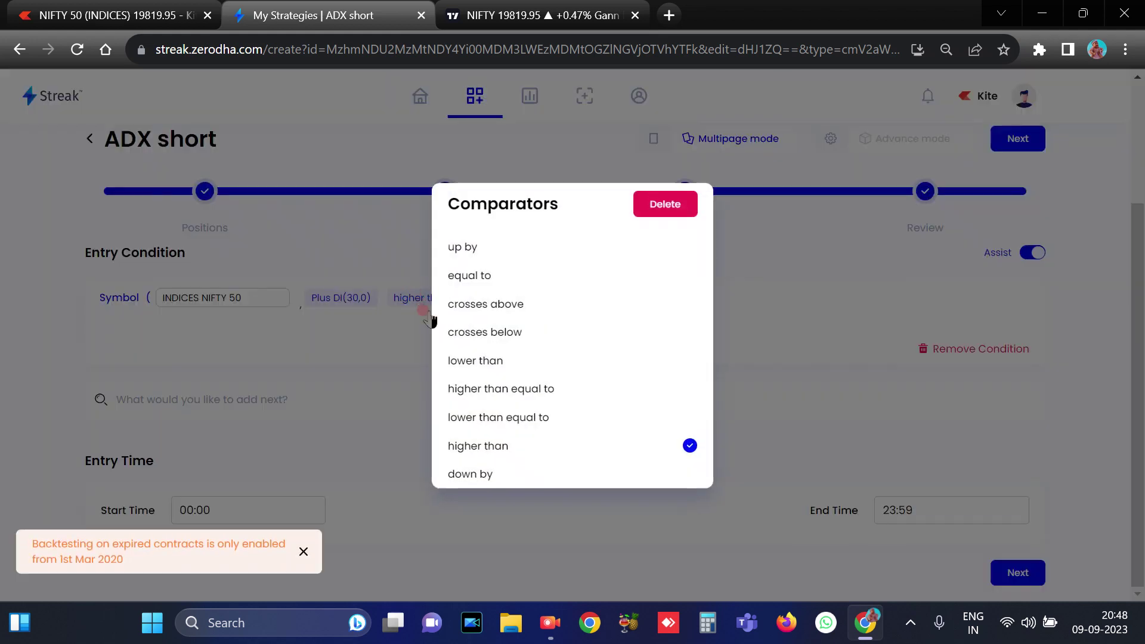
left_click(459, 360)
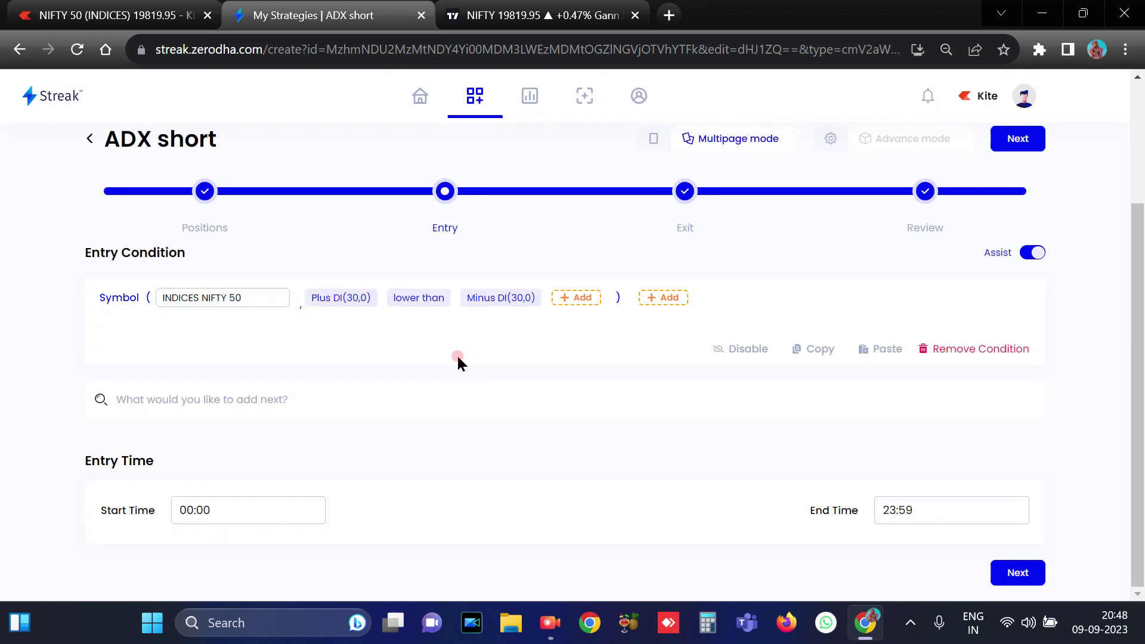
left_click(1002, 140)
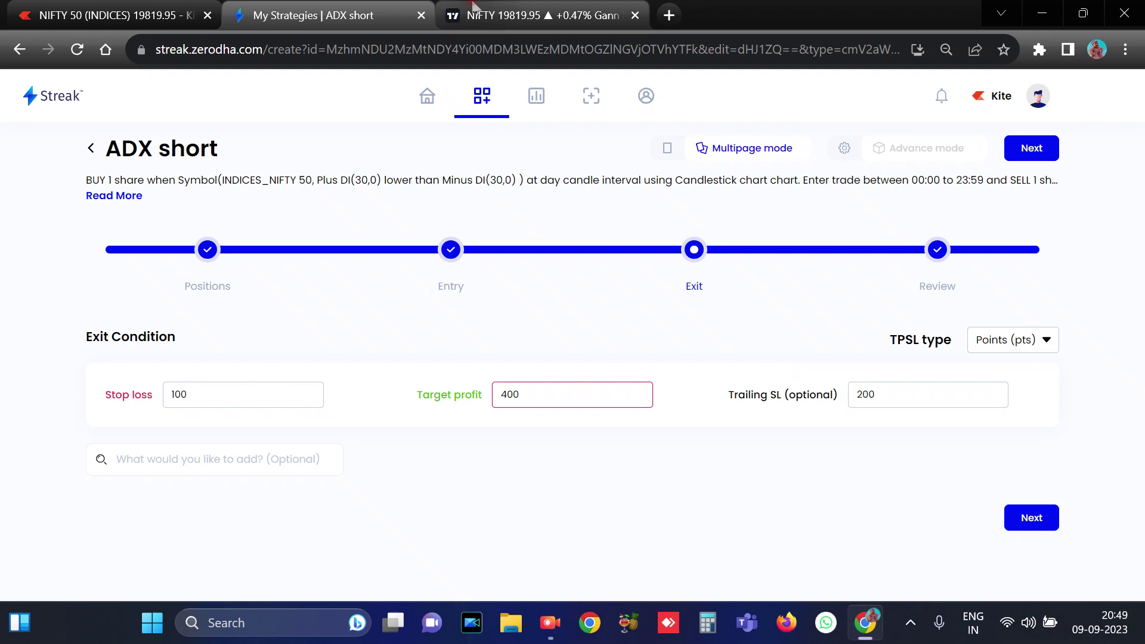
Switch to the NIFTY chart in TradingView and add the Supertrend technical indicator to it.
left_click(534, 15)
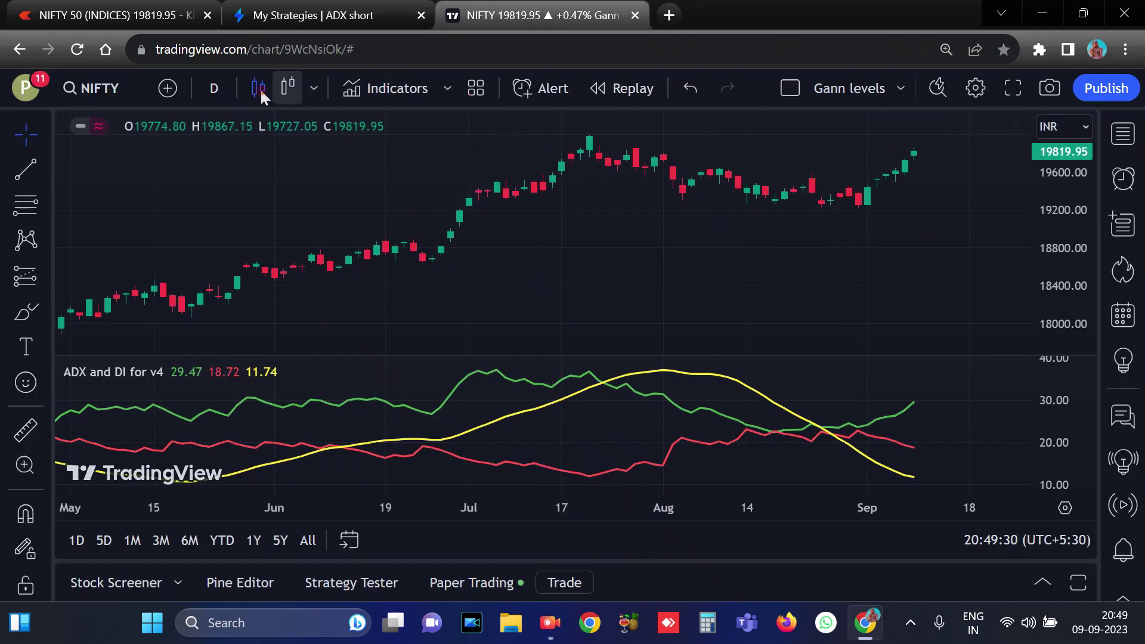
left_click(381, 88)
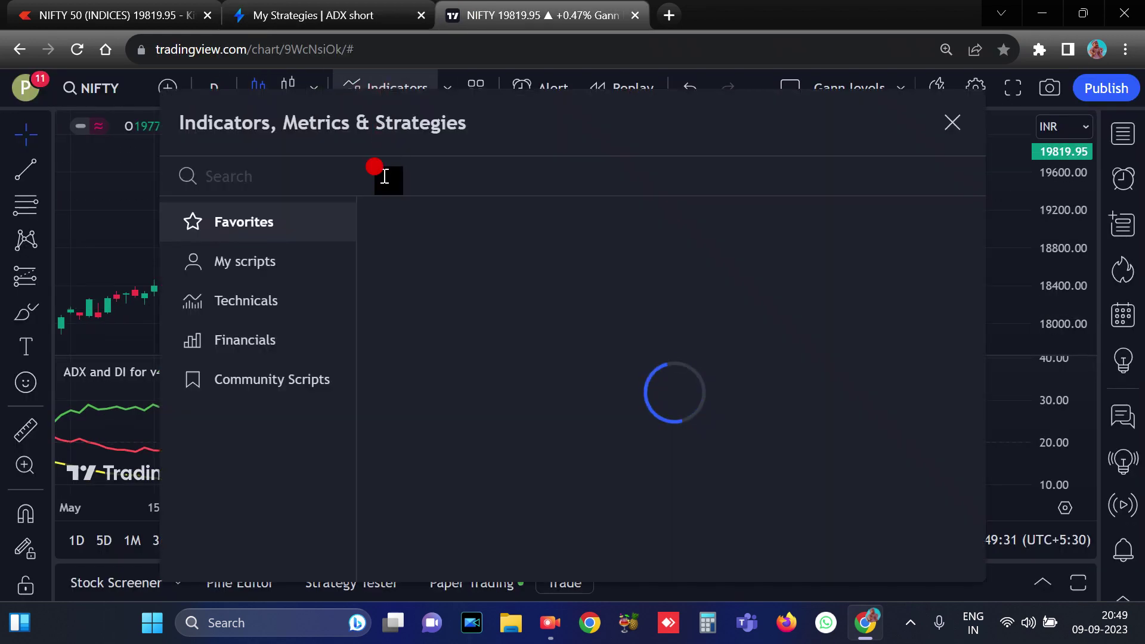
type("sup")
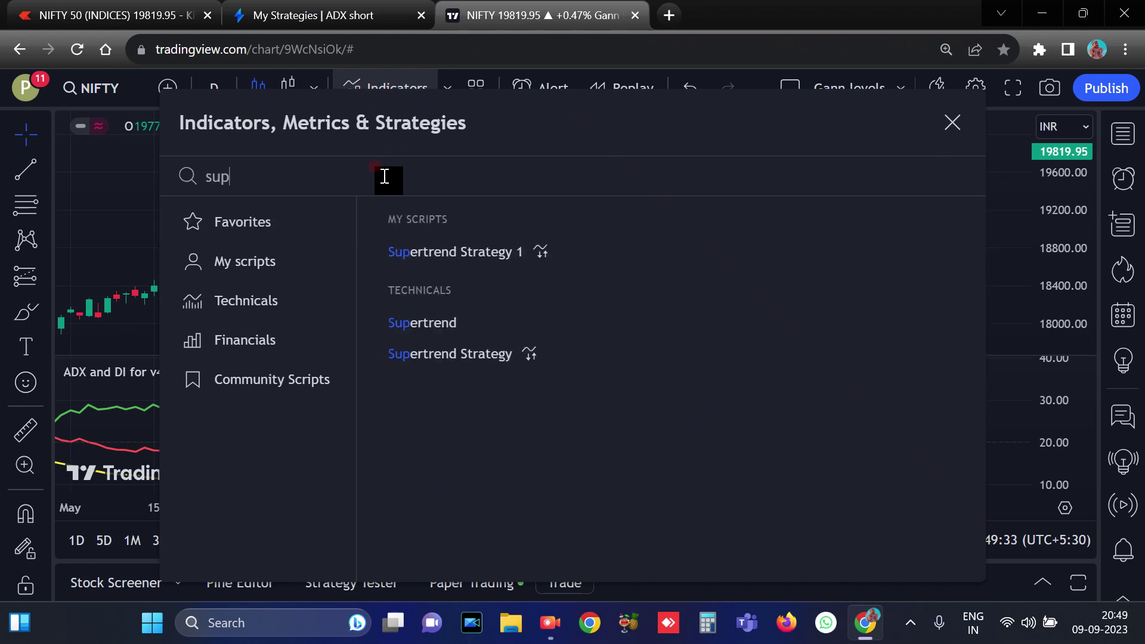
left_click(439, 322)
left_click(948, 121)
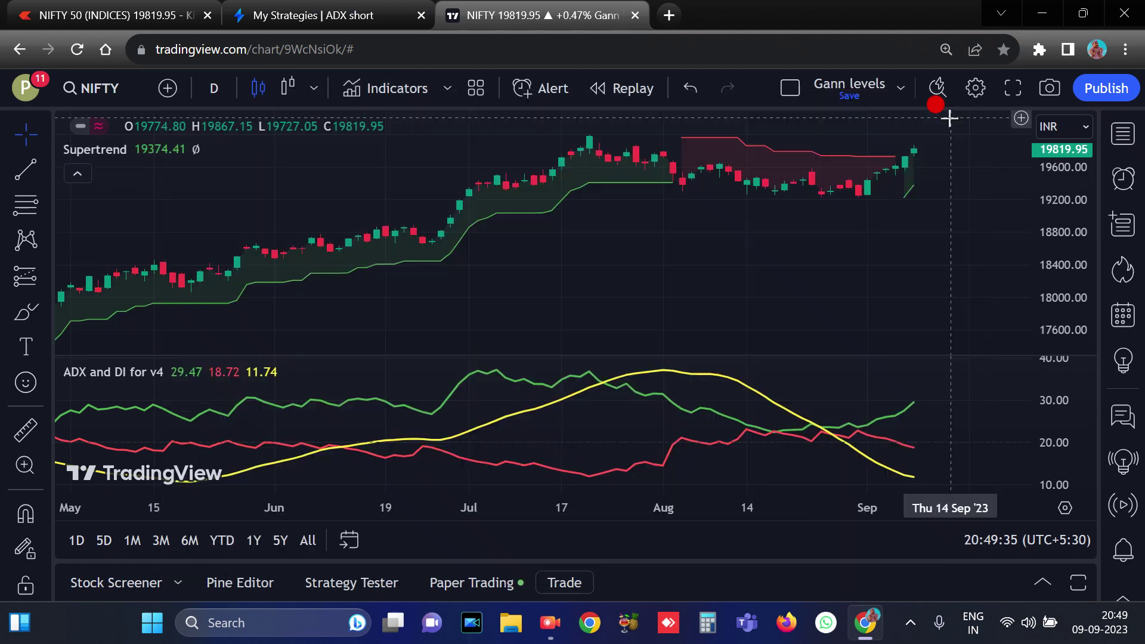
Set the NIFTY chart's time interval to 1 week.
scroll(849, 261, "down", 5)
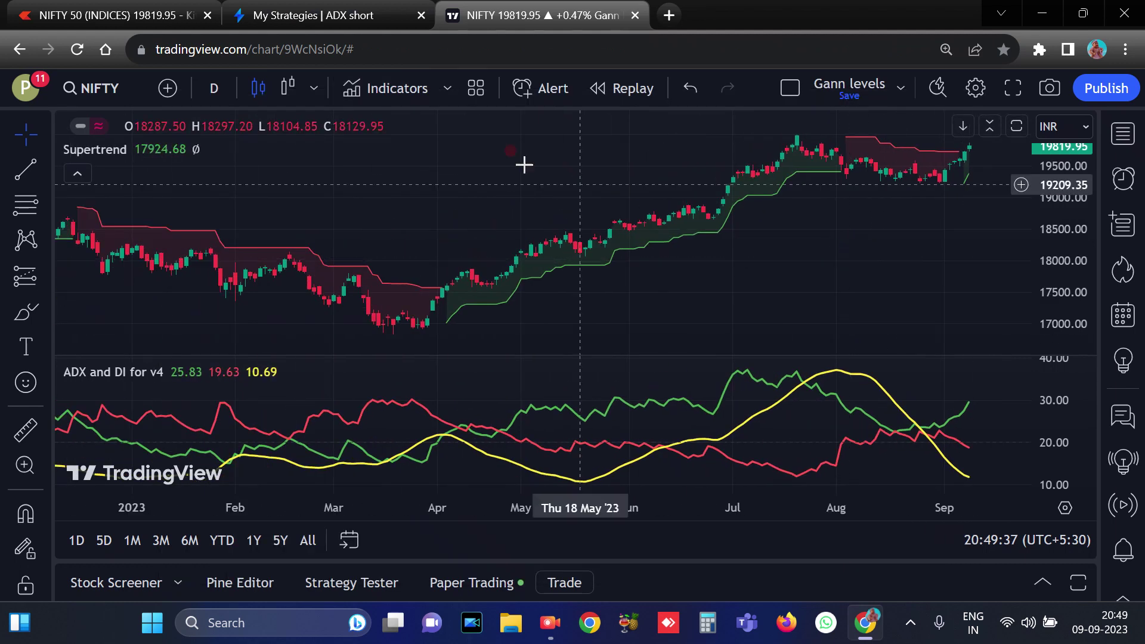
left_click(214, 89)
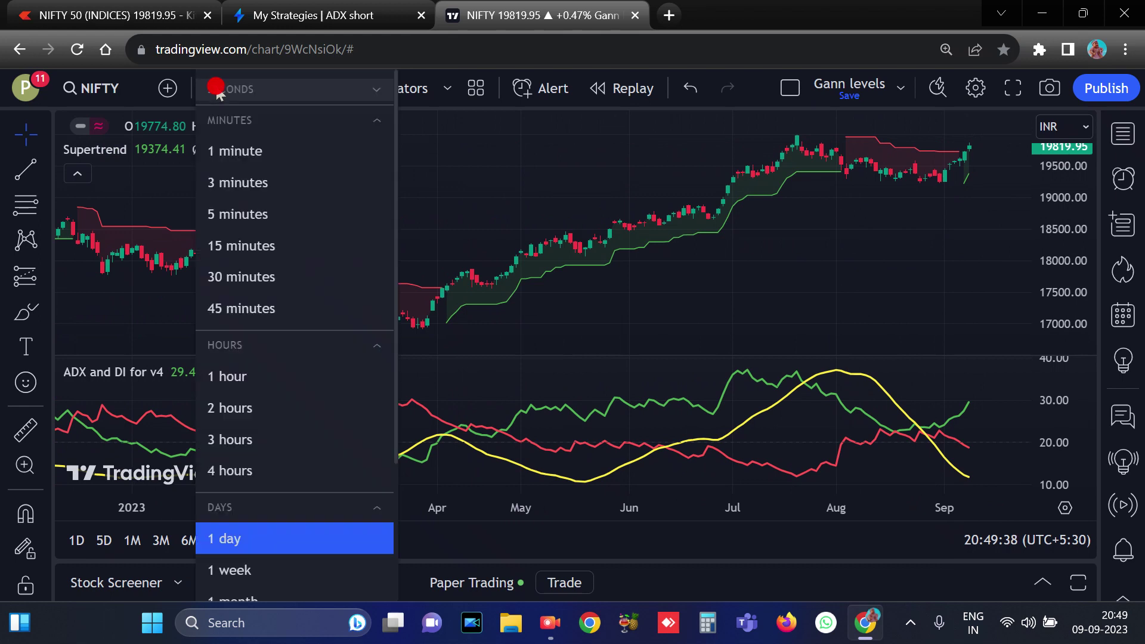
left_click(270, 570)
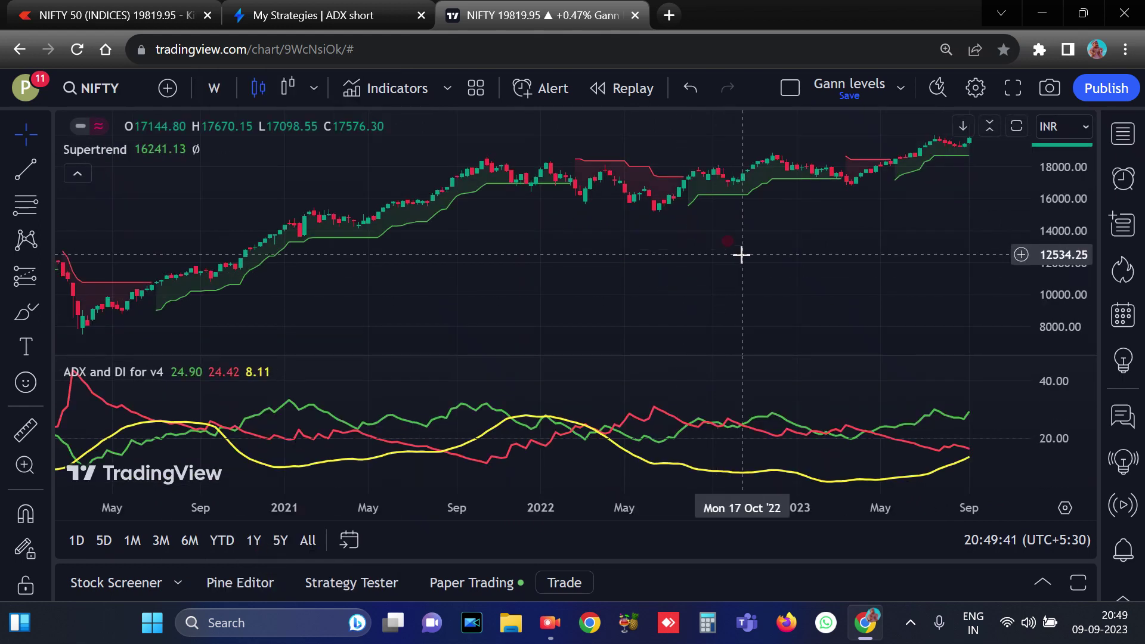
Examine the Supertrend signals and ADX/DI lines across the weekly NIFTY price history, from before 2009 to 2023.
scroll(742, 255, "down", 1)
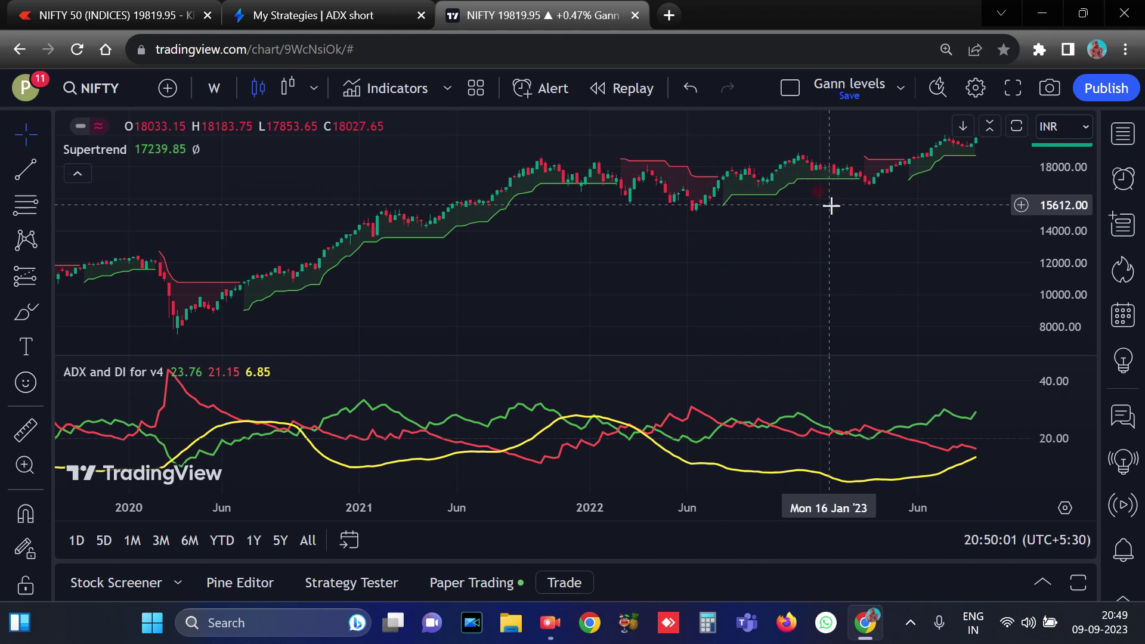
scroll(831, 205, "down", 5)
scroll(831, 206, "down", 5)
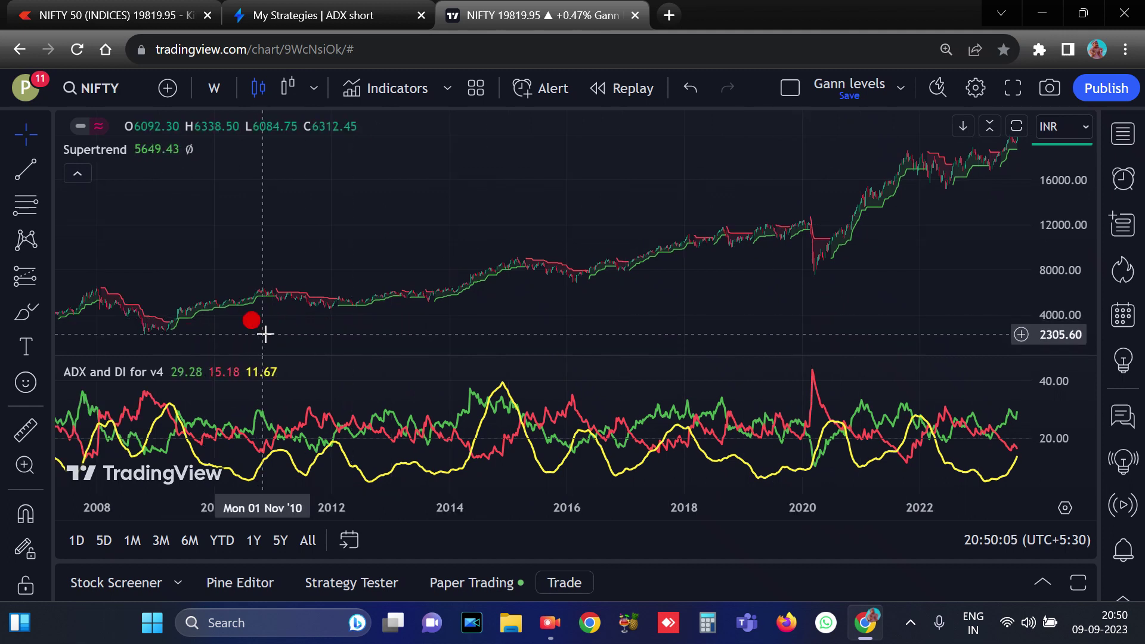
left_click_drag(263, 332, 386, 335)
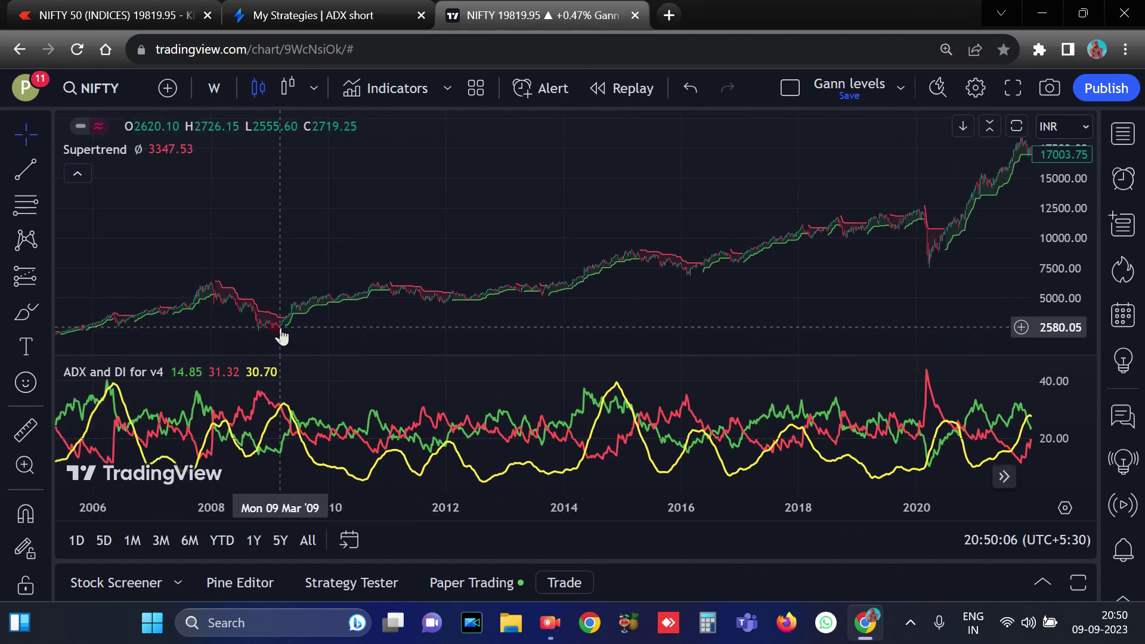
left_click_drag(815, 271, 651, 297)
scroll(643, 298, "up", 3)
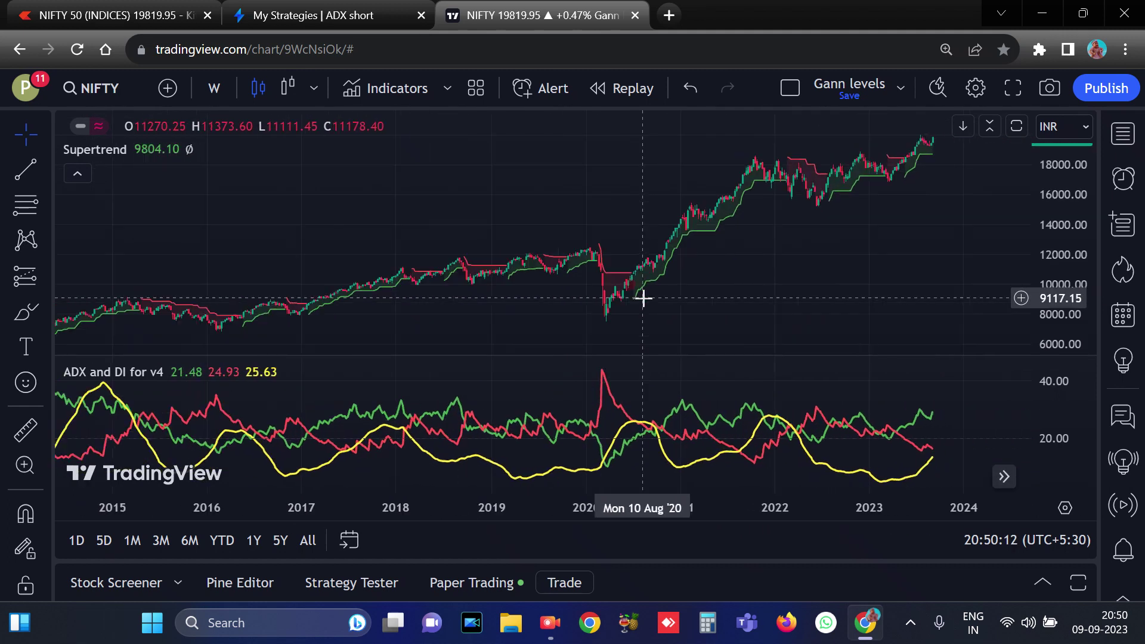
scroll(643, 298, "up", 5)
left_click_drag(728, 238, 659, 253)
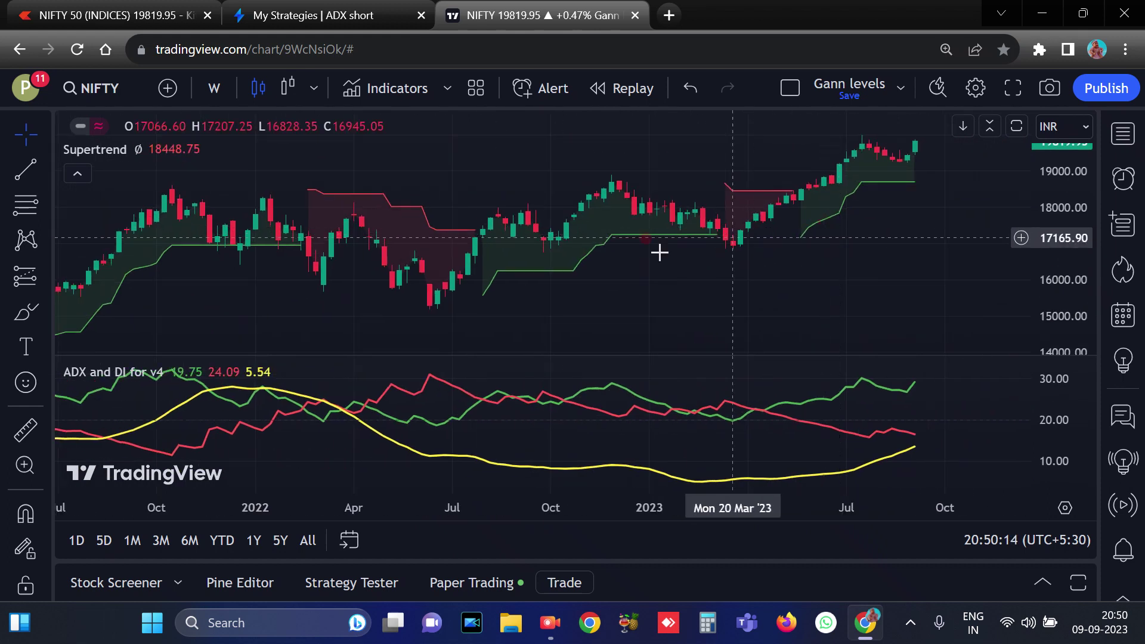
left_click_drag(560, 281, 879, 266)
left_click_drag(215, 280, 379, 263)
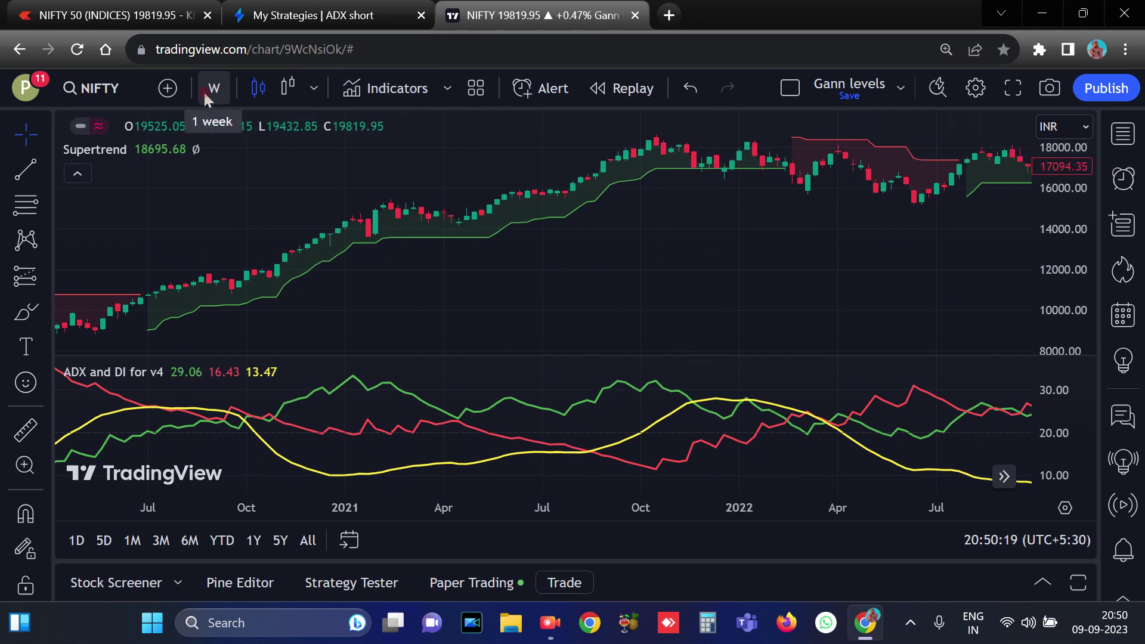
left_click(566, 242)
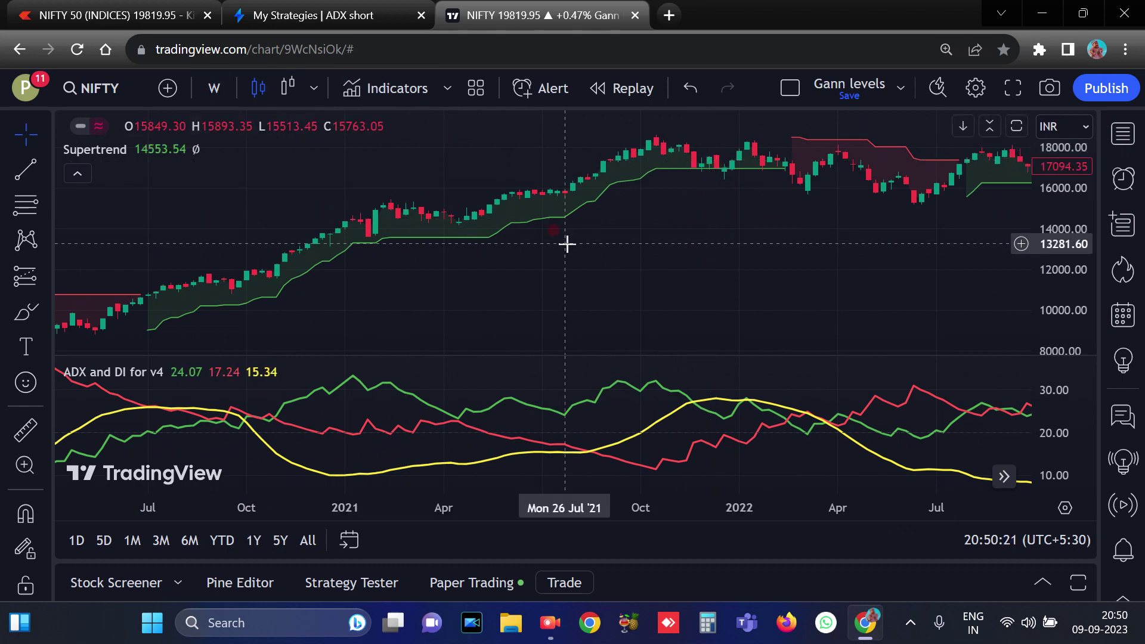